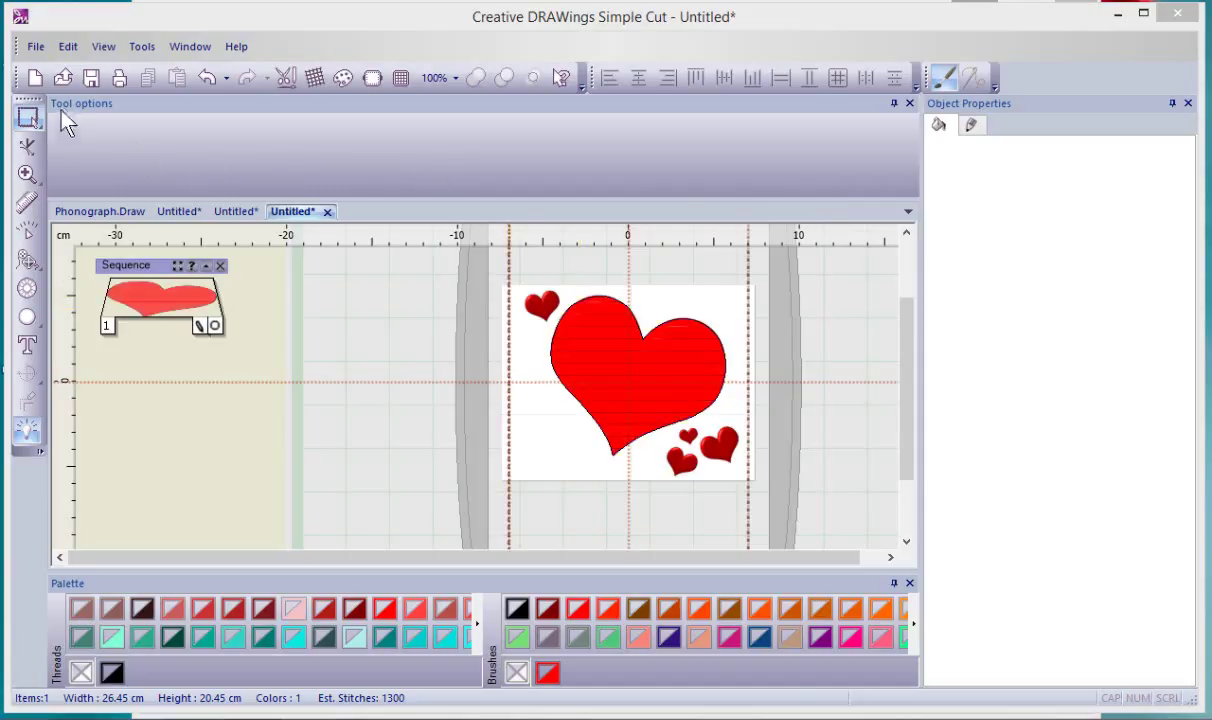
Start a new design, pick the cream fabric swatch, and continue to Artwork source.
left_click(35, 78)
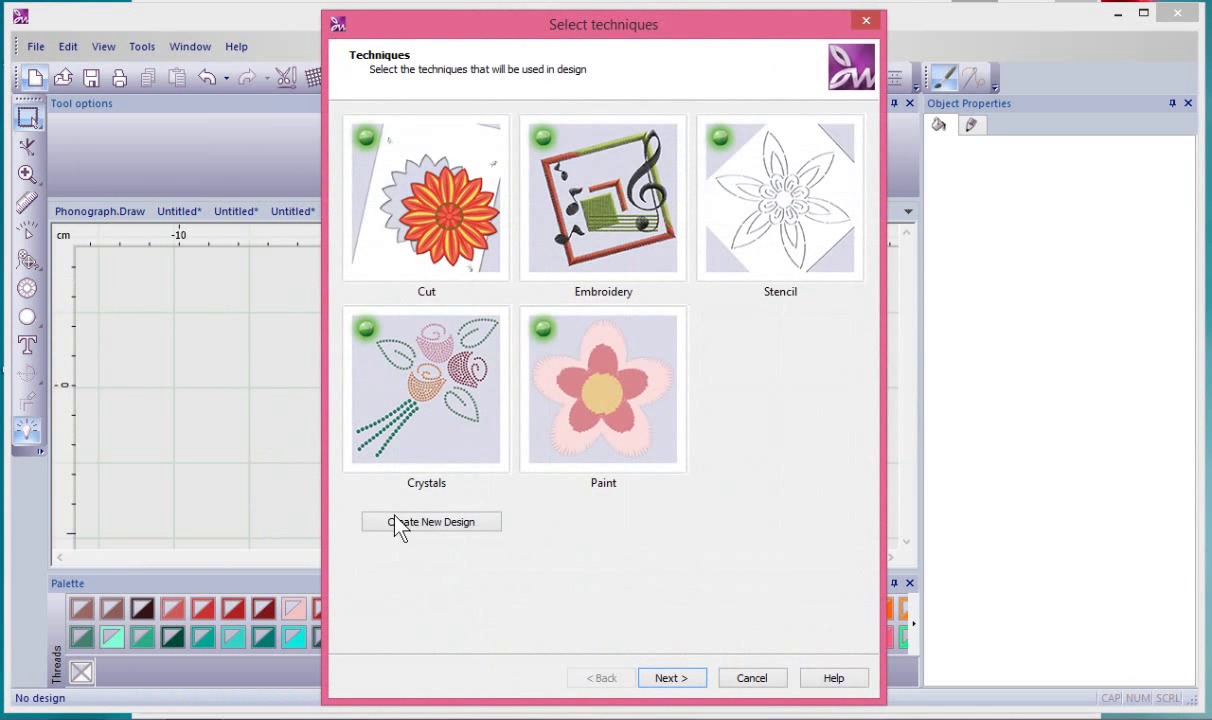
left_click(676, 682)
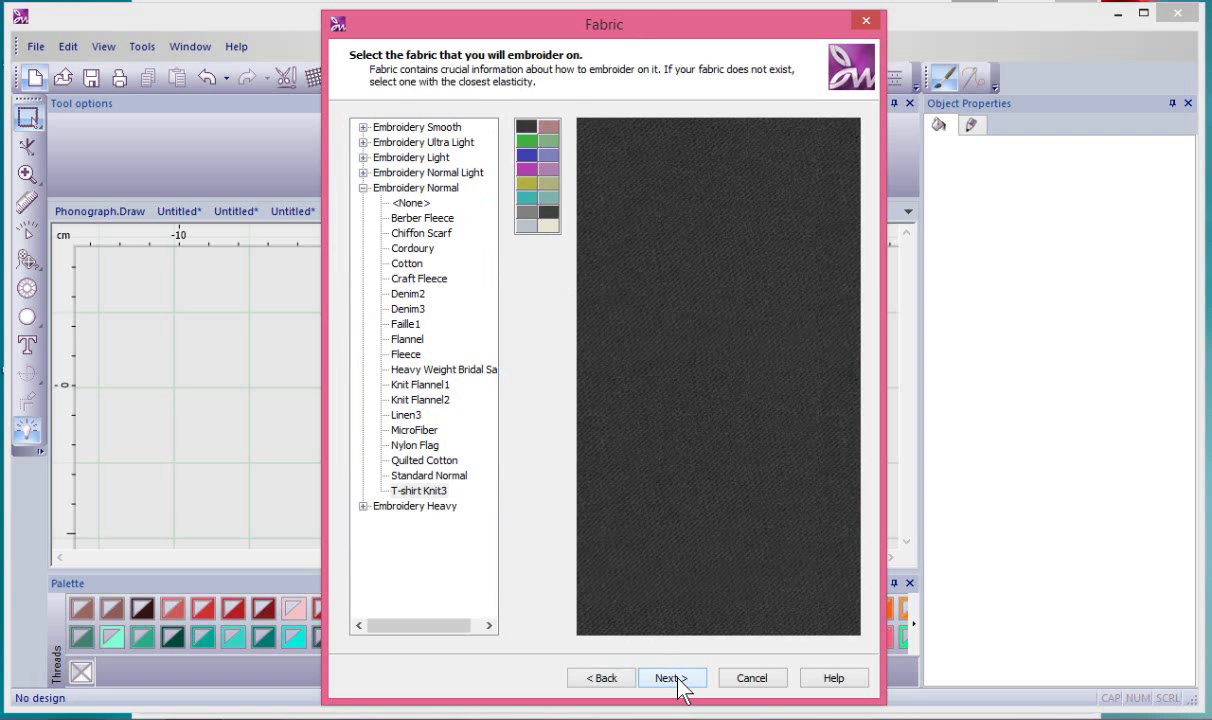
left_click(549, 226)
left_click(692, 686)
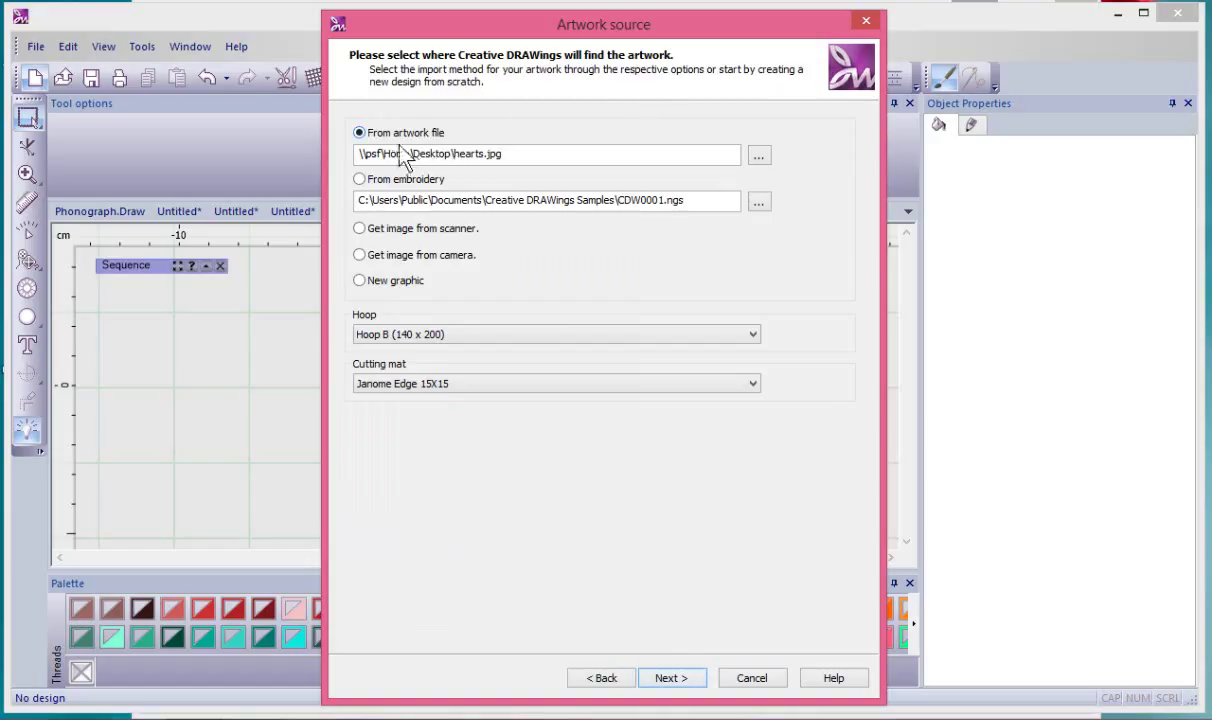
Load hearts.jpg from the Desktop as the artwork image and continue.
left_click(759, 157)
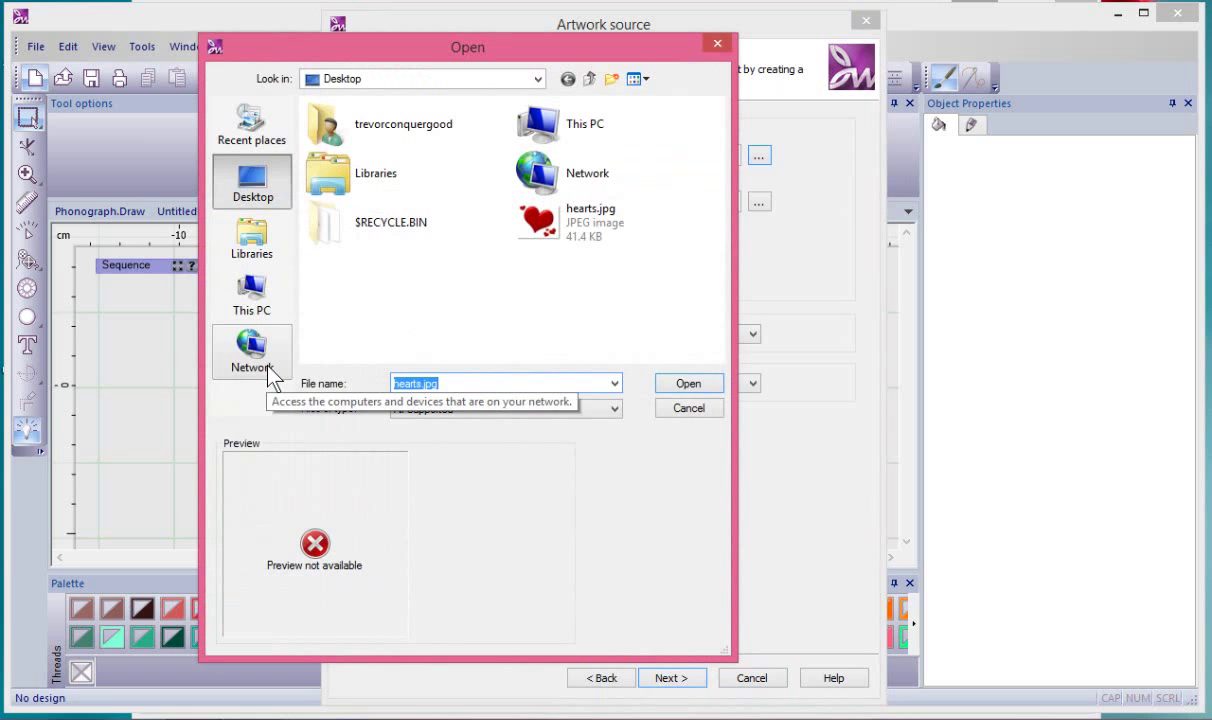
left_click(555, 236)
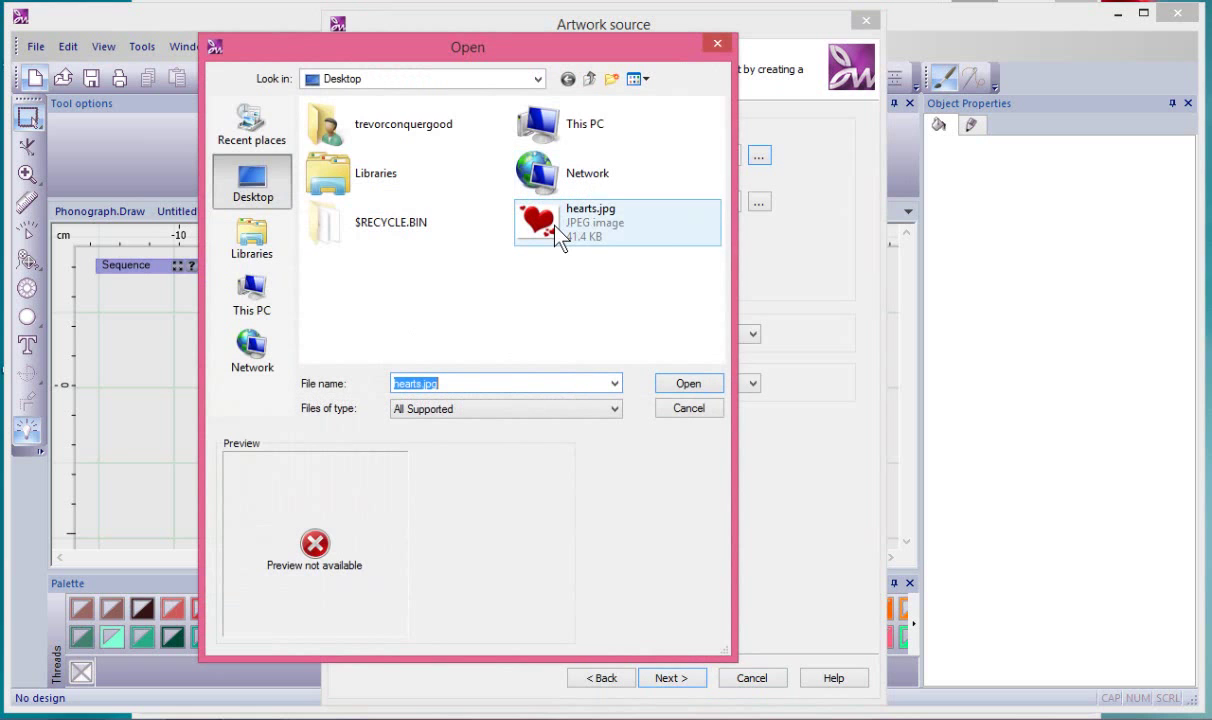
left_click(687, 385)
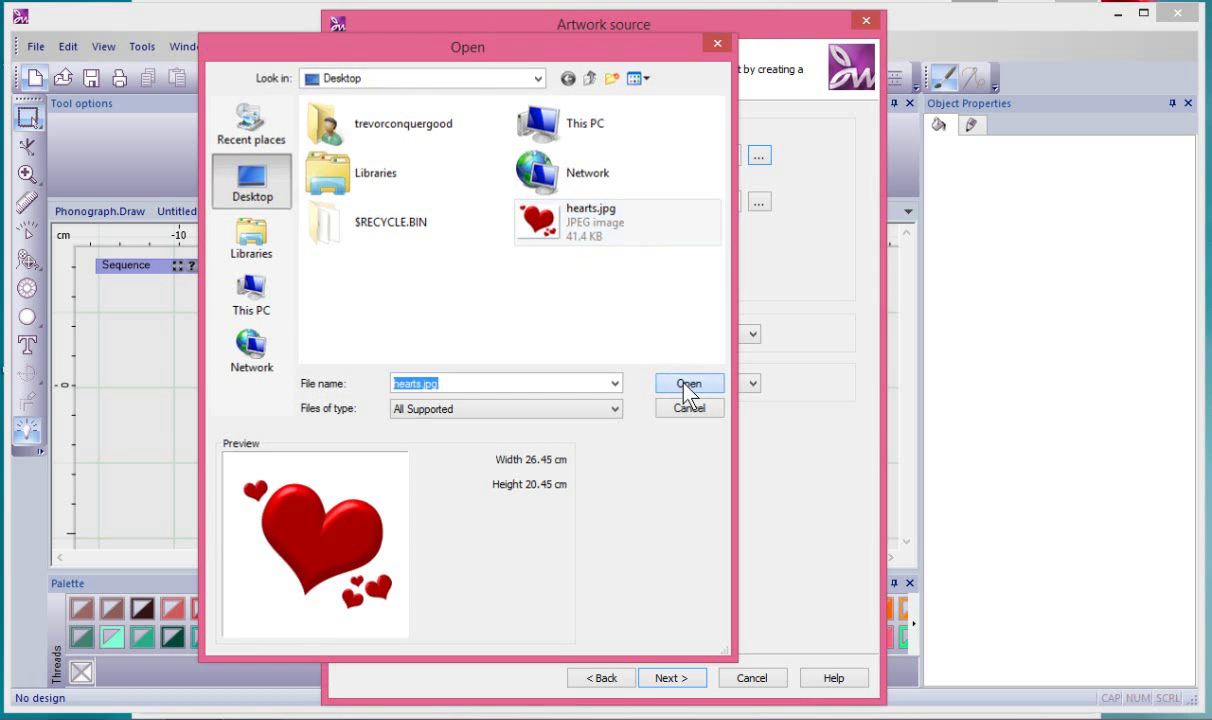
left_click(670, 678)
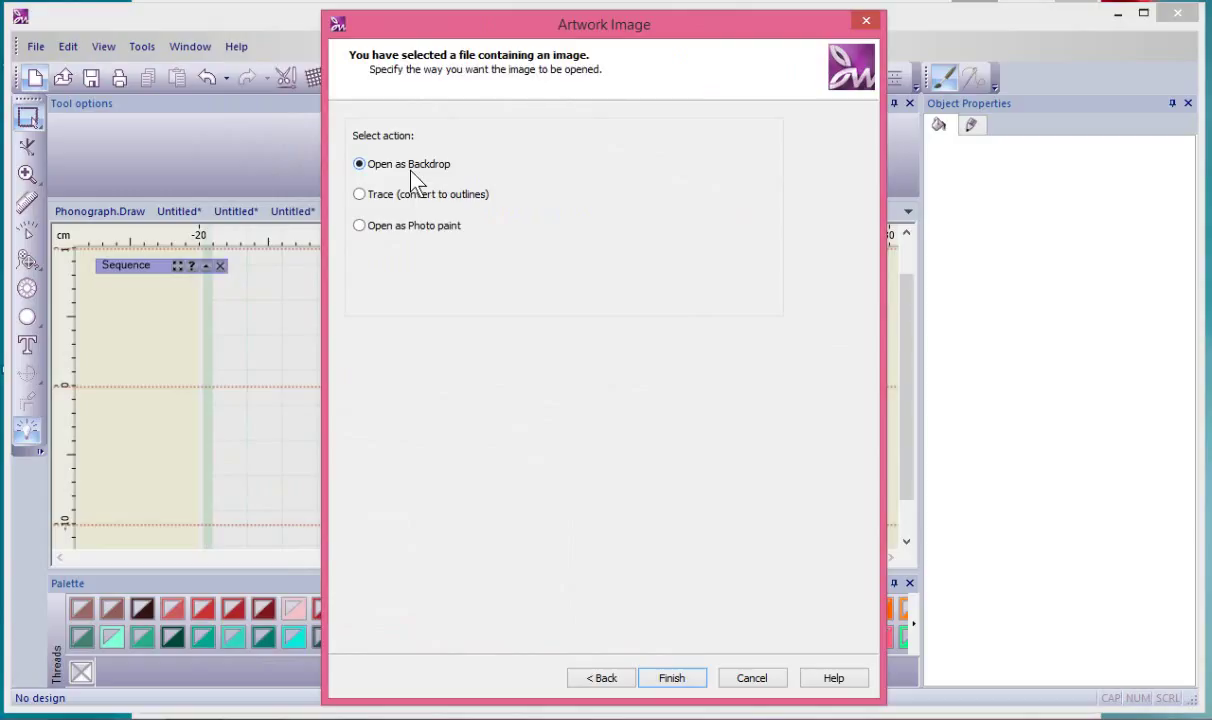
Choose Trace (convert to outlines) as the way to open hearts.jpg.
left_click(360, 196)
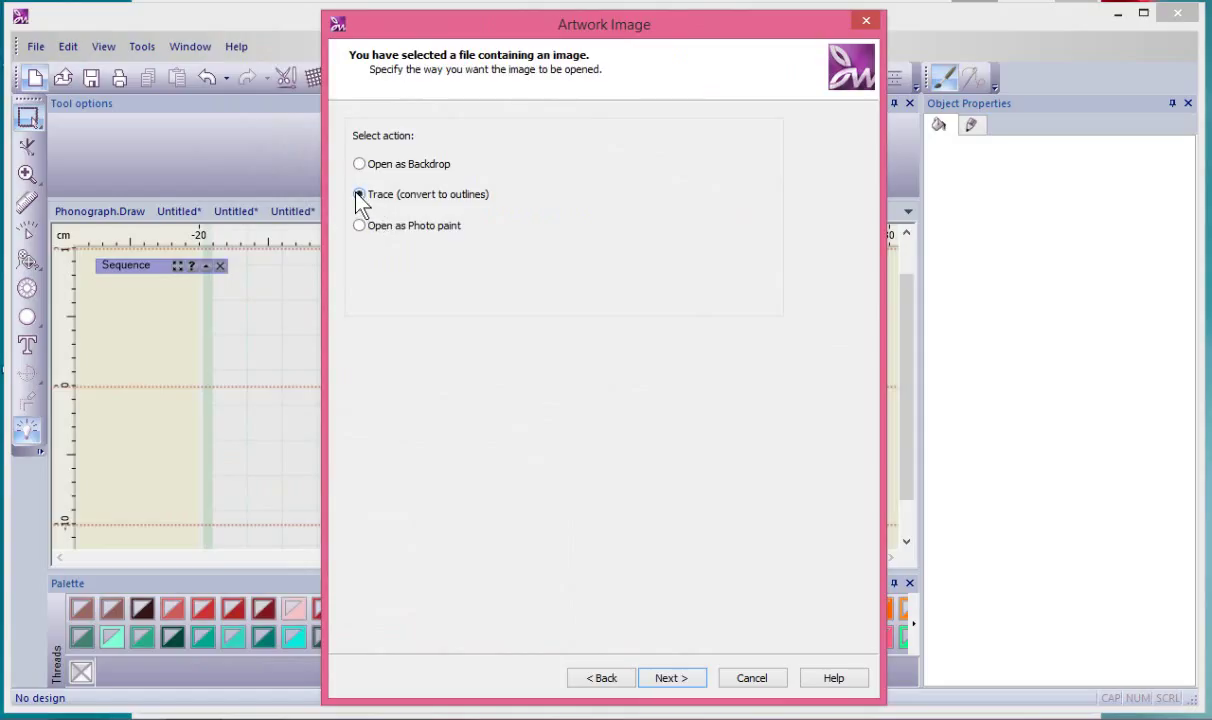
left_click(670, 678)
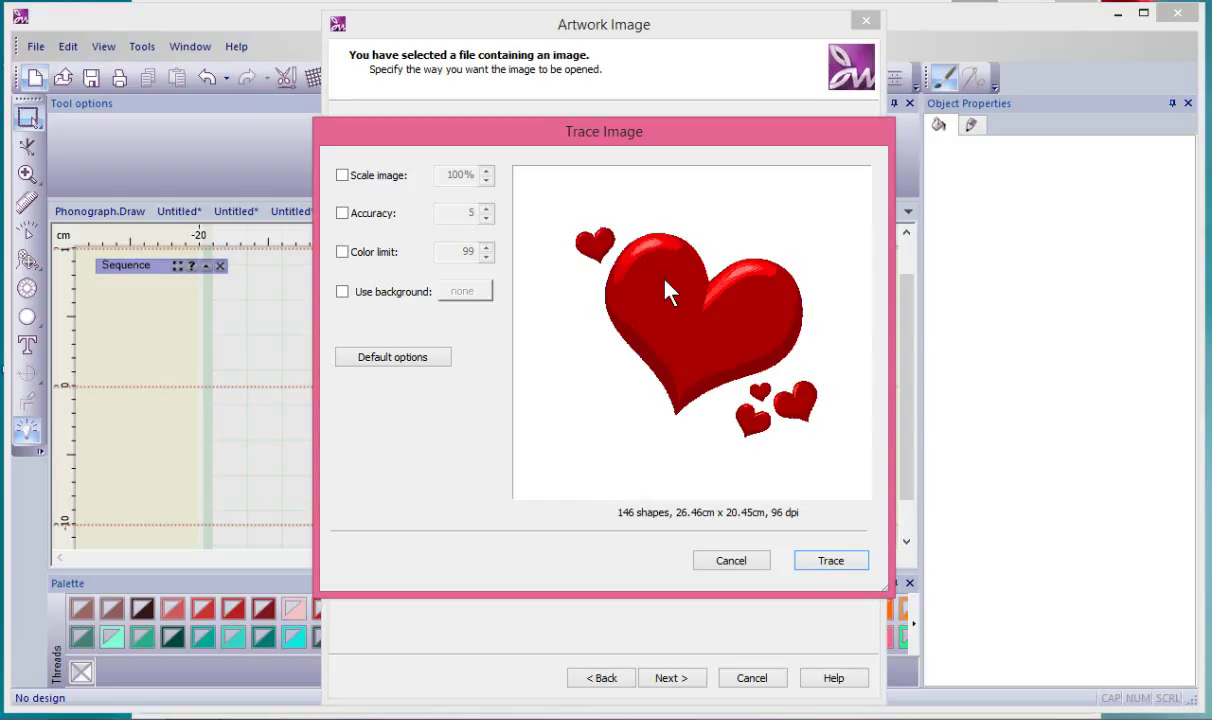
Trace the hearts with Color limit set to 2, yielding 6 shapes.
left_click(342, 252)
double_click(447, 251)
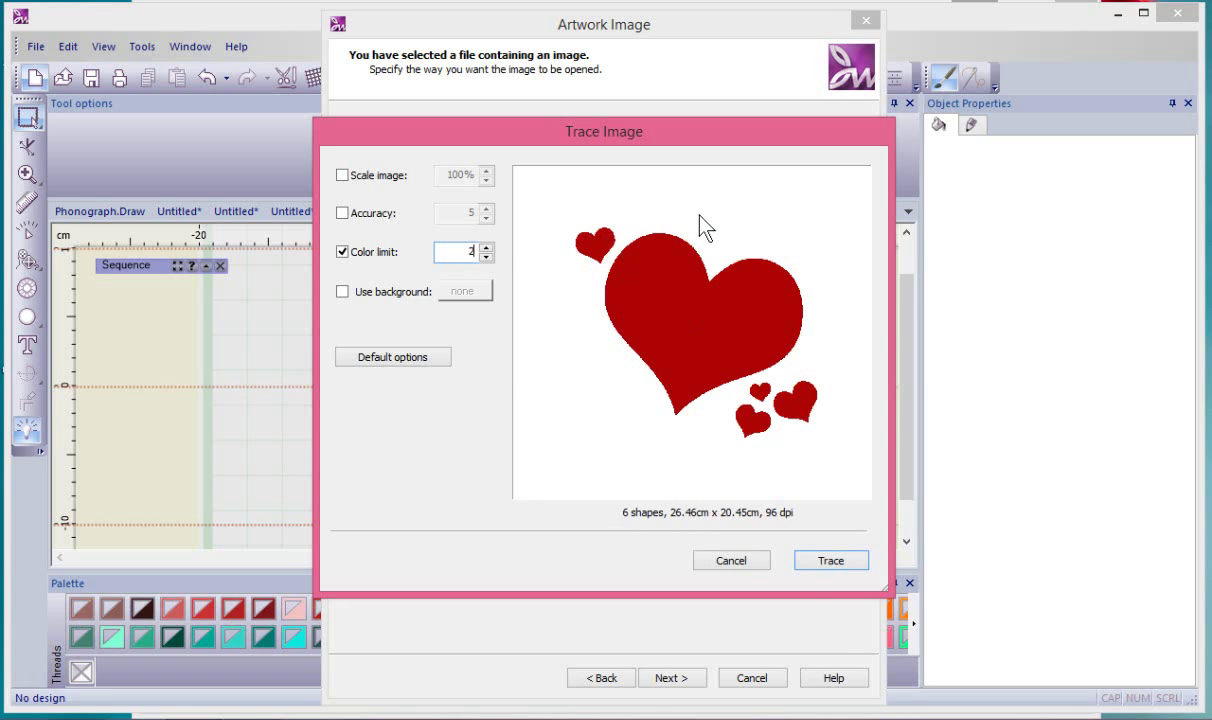
left_click(831, 562)
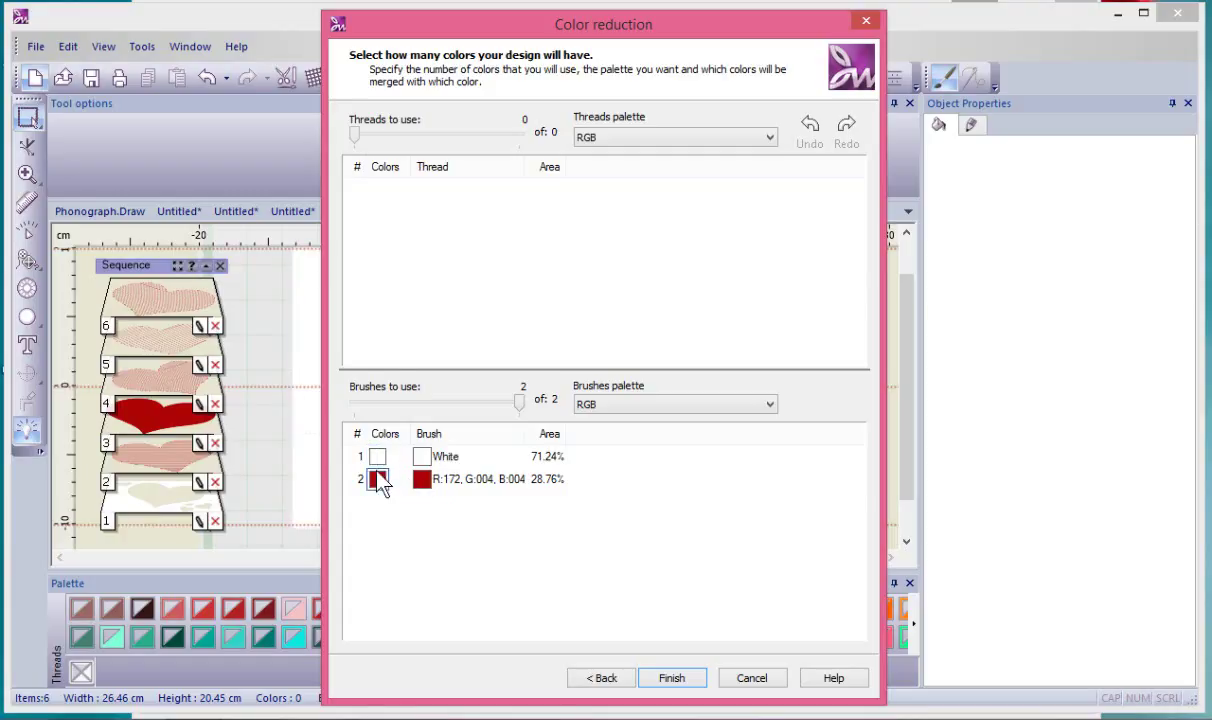
Finish the wizard, then select each traced heart in turn to check its size.
left_click(684, 680)
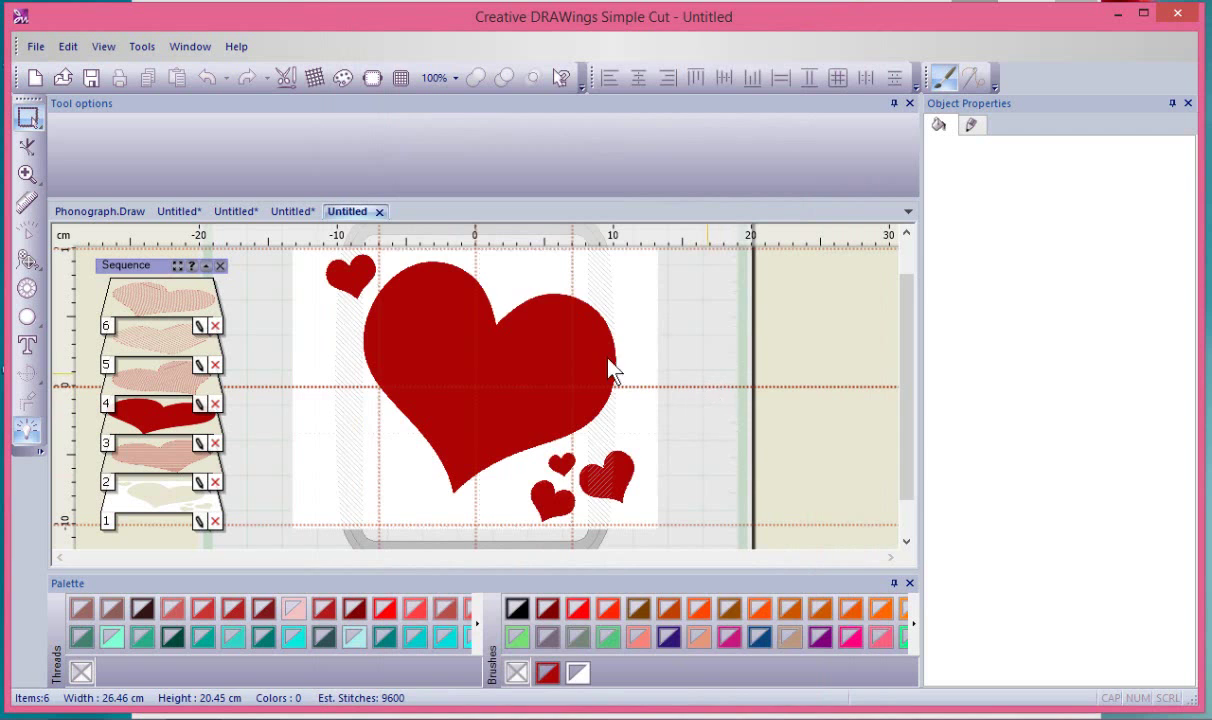
left_click(512, 357)
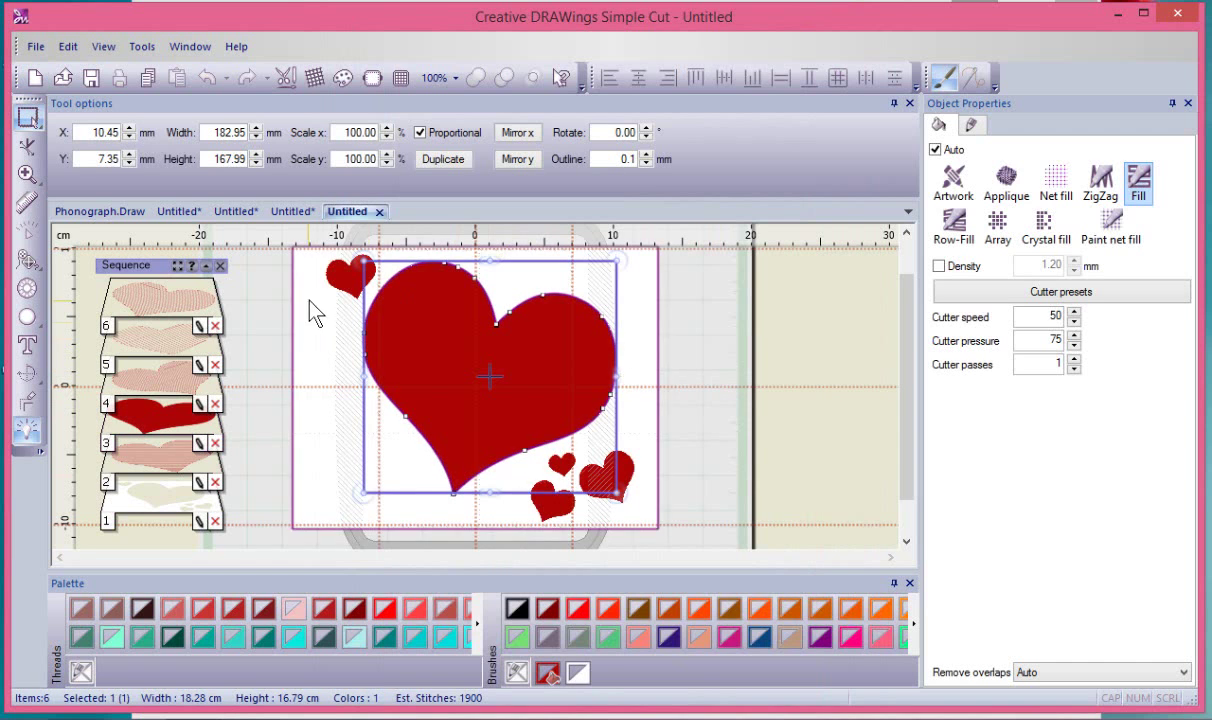
left_click(350, 276)
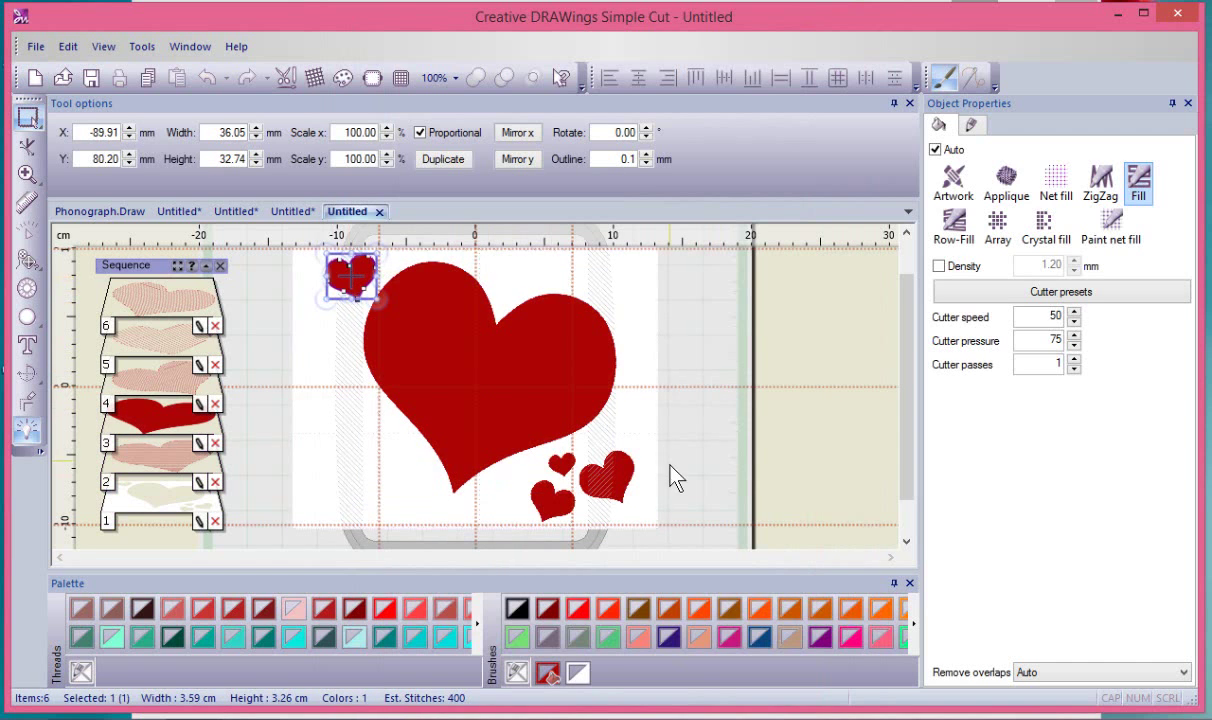
left_click(608, 476)
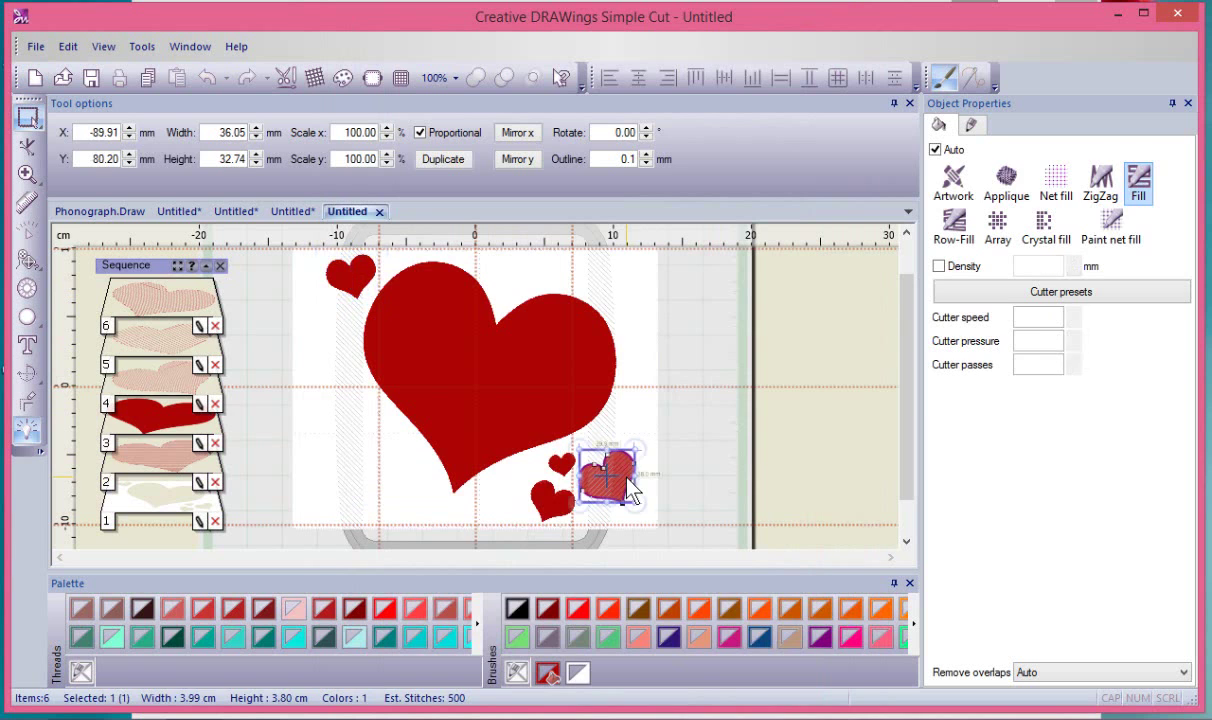
left_click(568, 499)
left_click(555, 355)
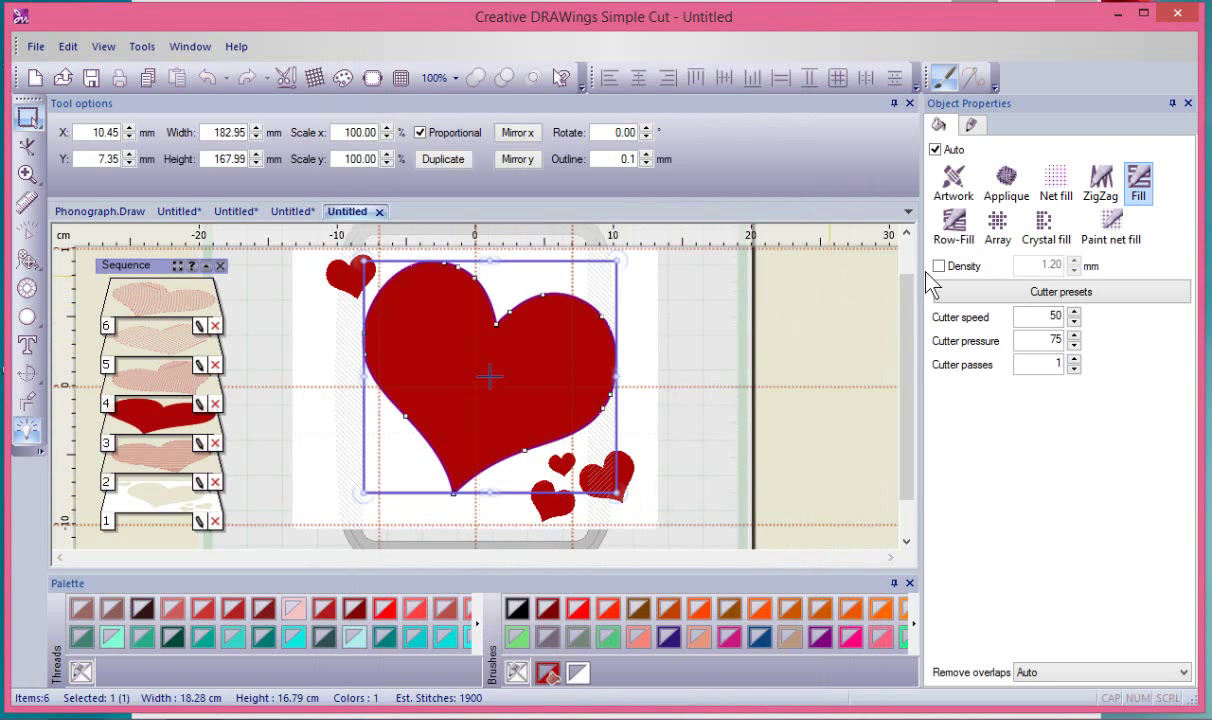
Give the big heart an applique fill and applique outline, adding a second colour.
left_click(1008, 182)
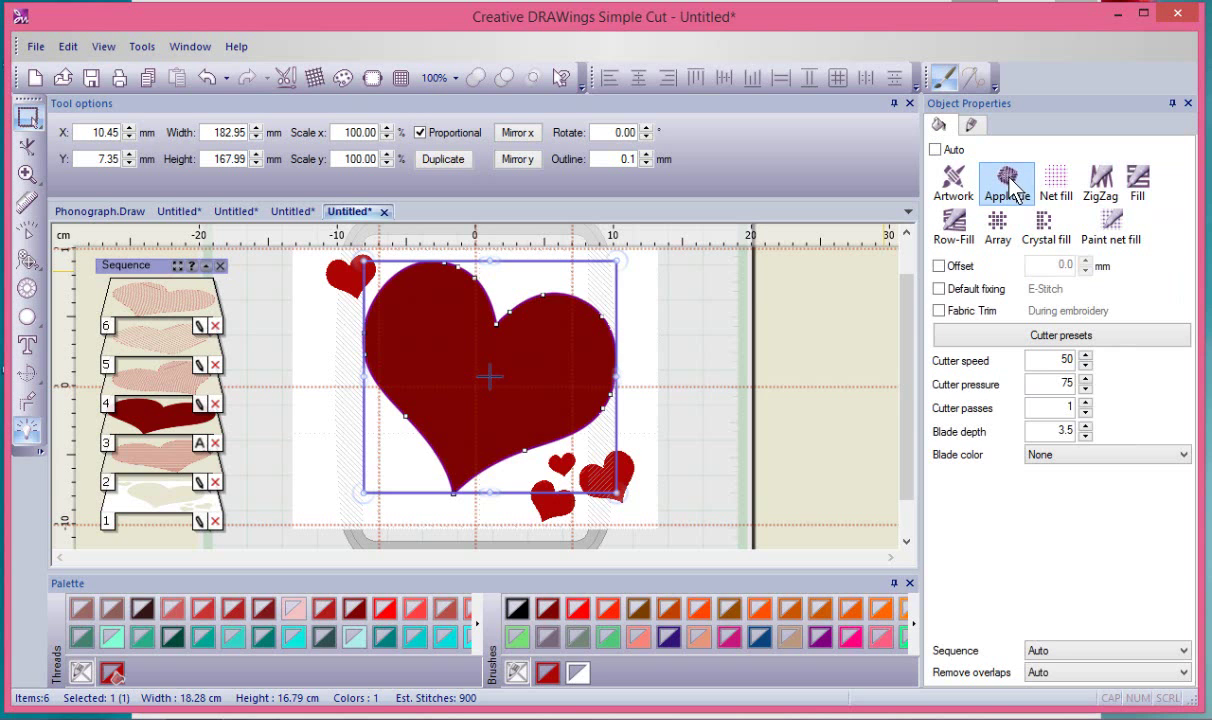
left_click(142, 608)
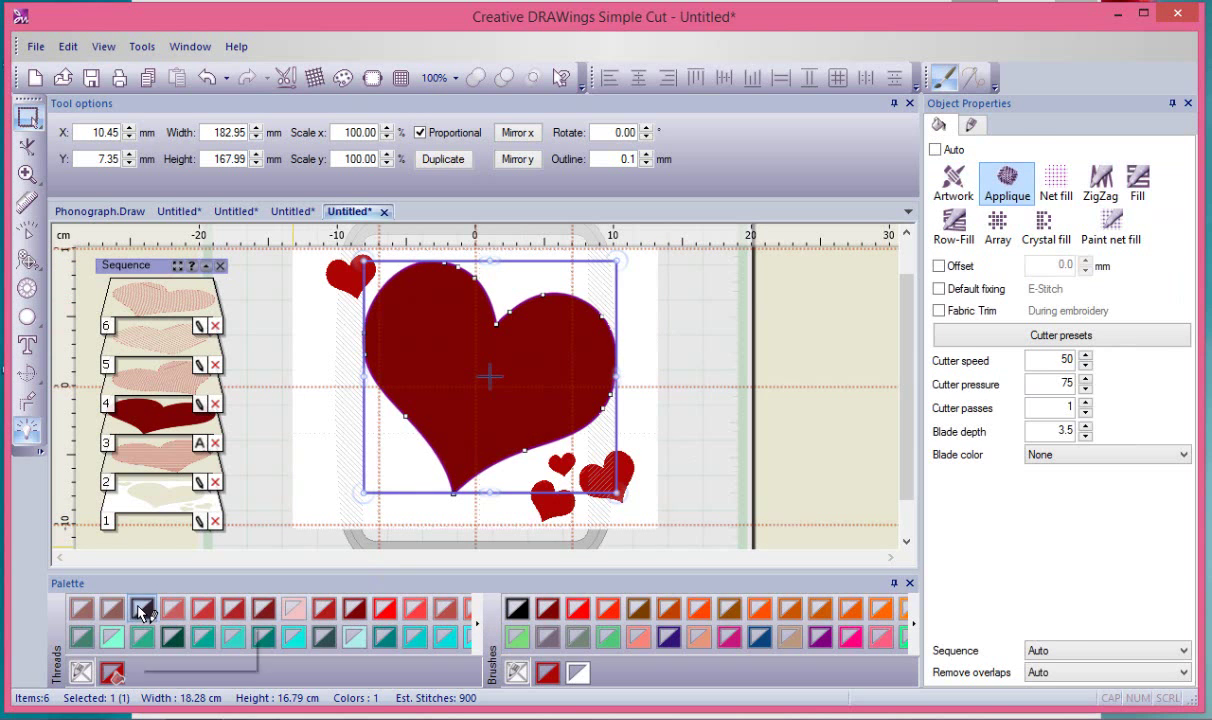
left_click(970, 124)
left_click(1107, 285)
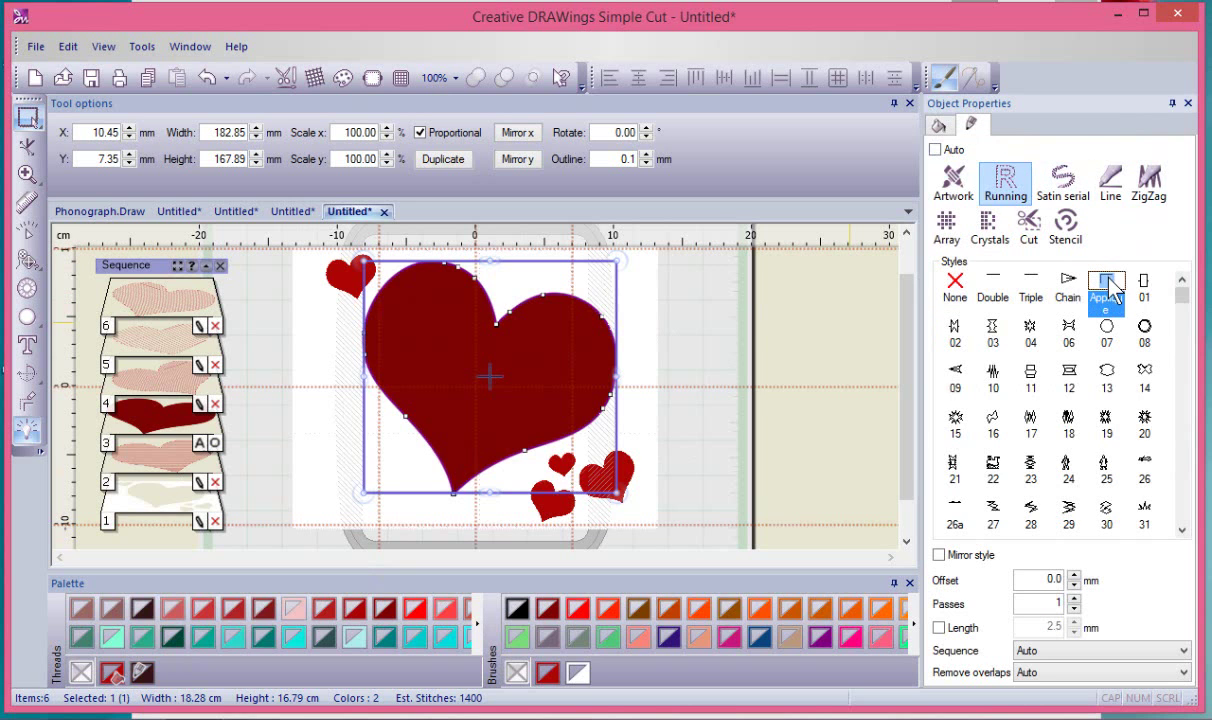
left_click(668, 292)
scroll(534, 319, "up", 3)
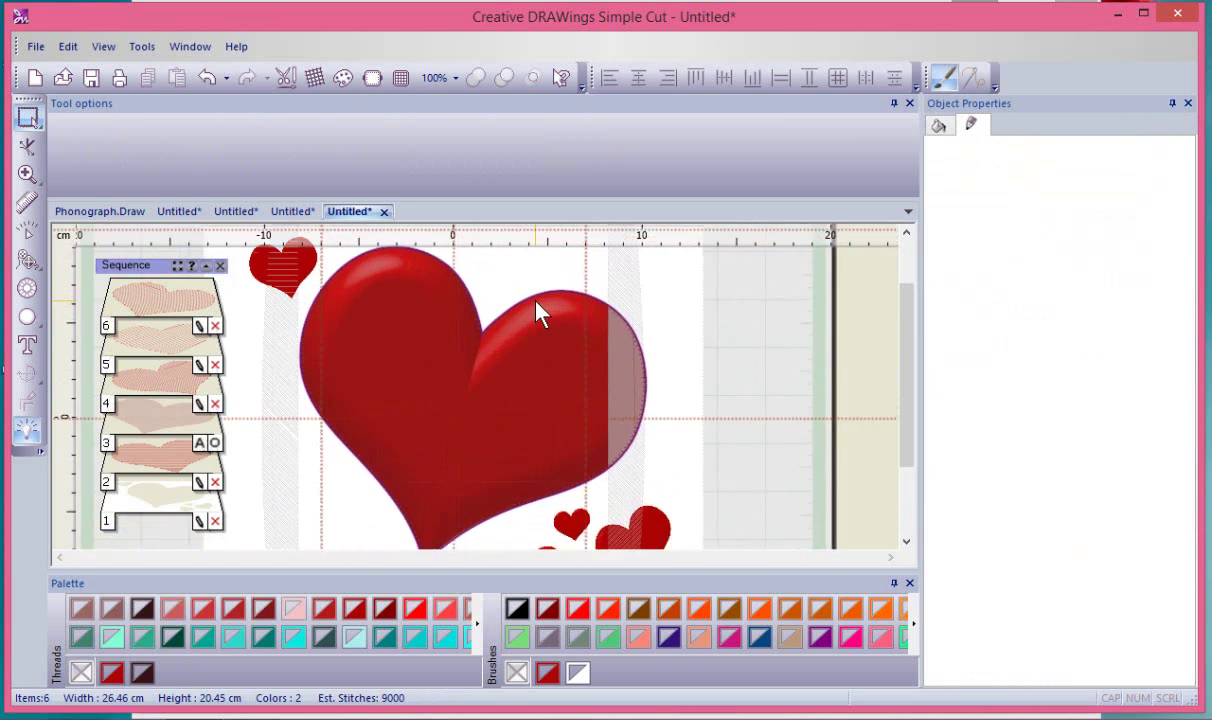
scroll(780, 442, "up", 3)
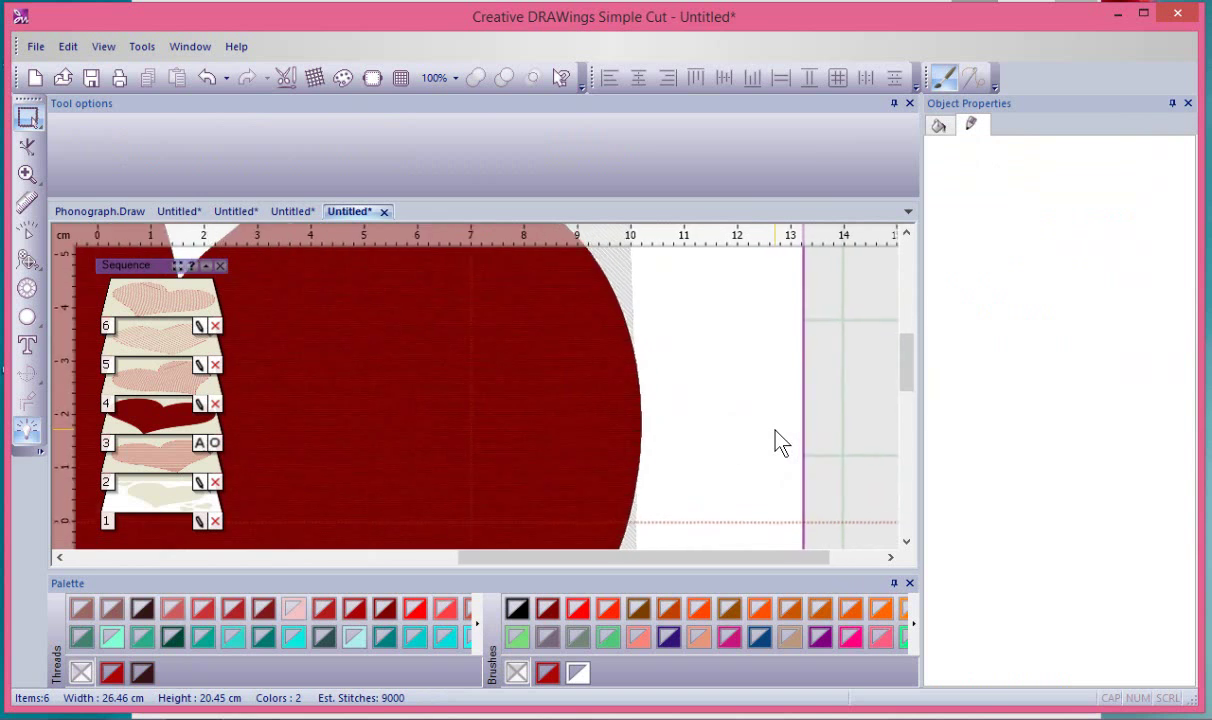
scroll(705, 443, "down", 2)
scroll(706, 446, "down", 6)
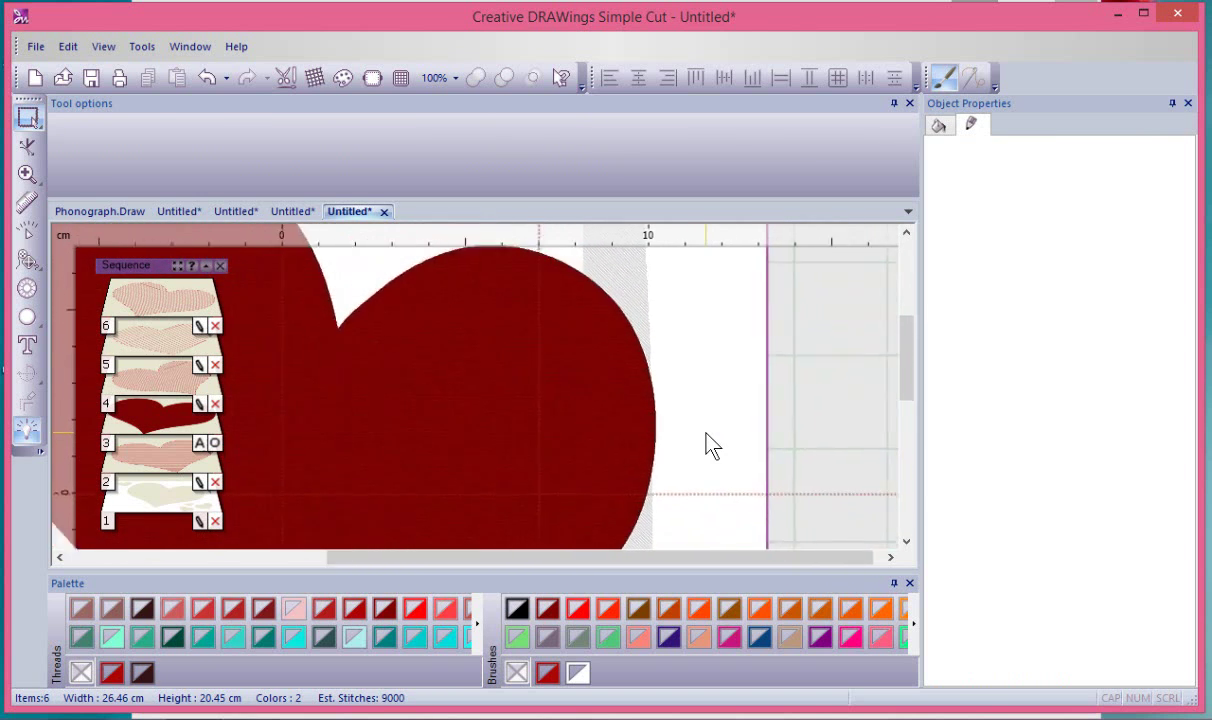
scroll(706, 446, "down", 1)
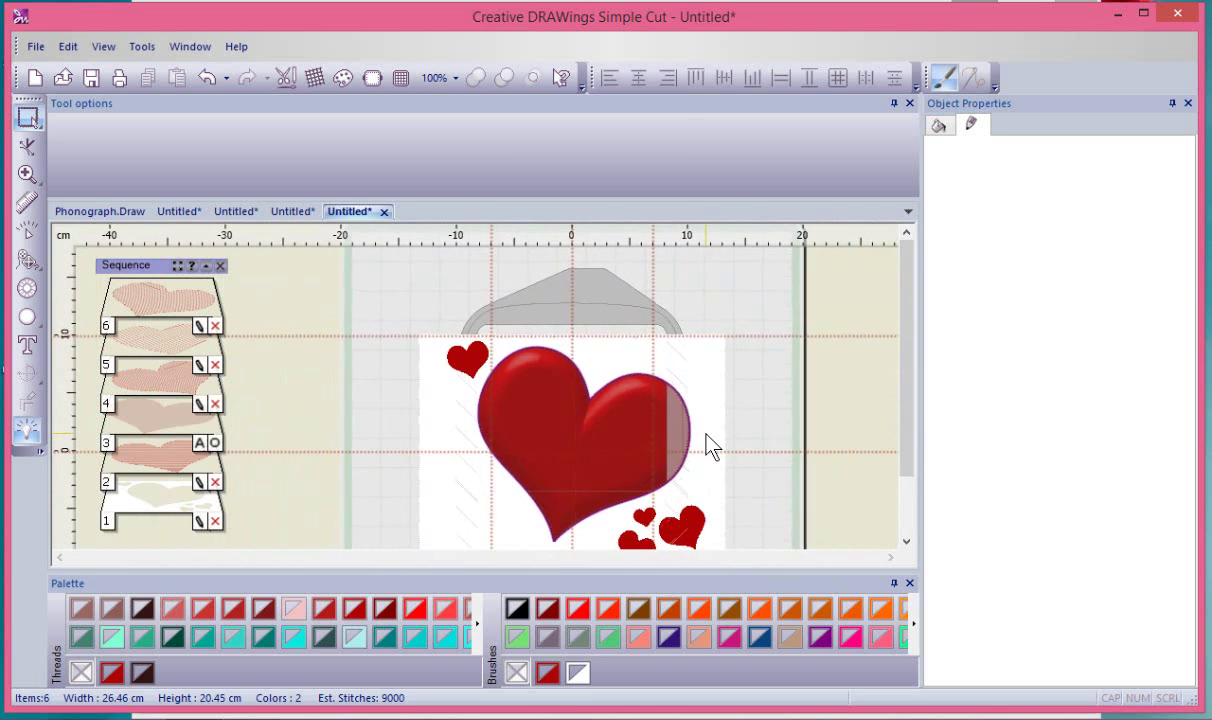
Show the big heart as a flat dark red fill and select the small top-left heart.
left_click_drag(905, 345, 906, 364)
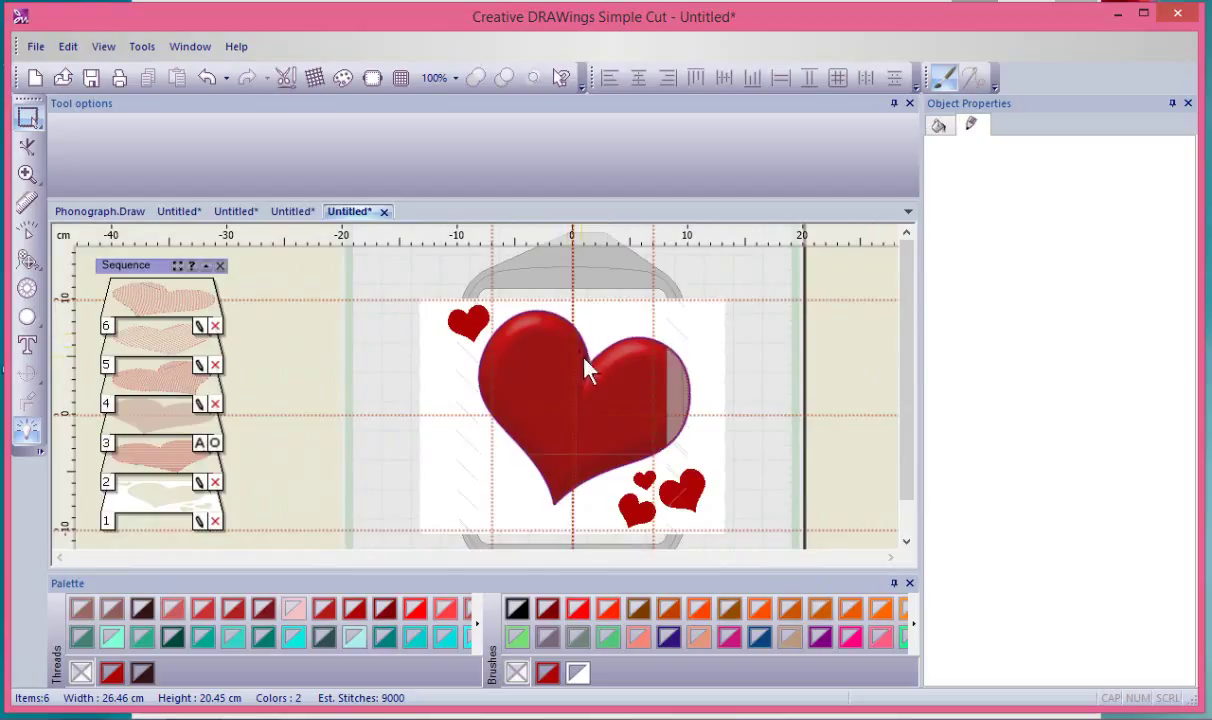
left_click(590, 478)
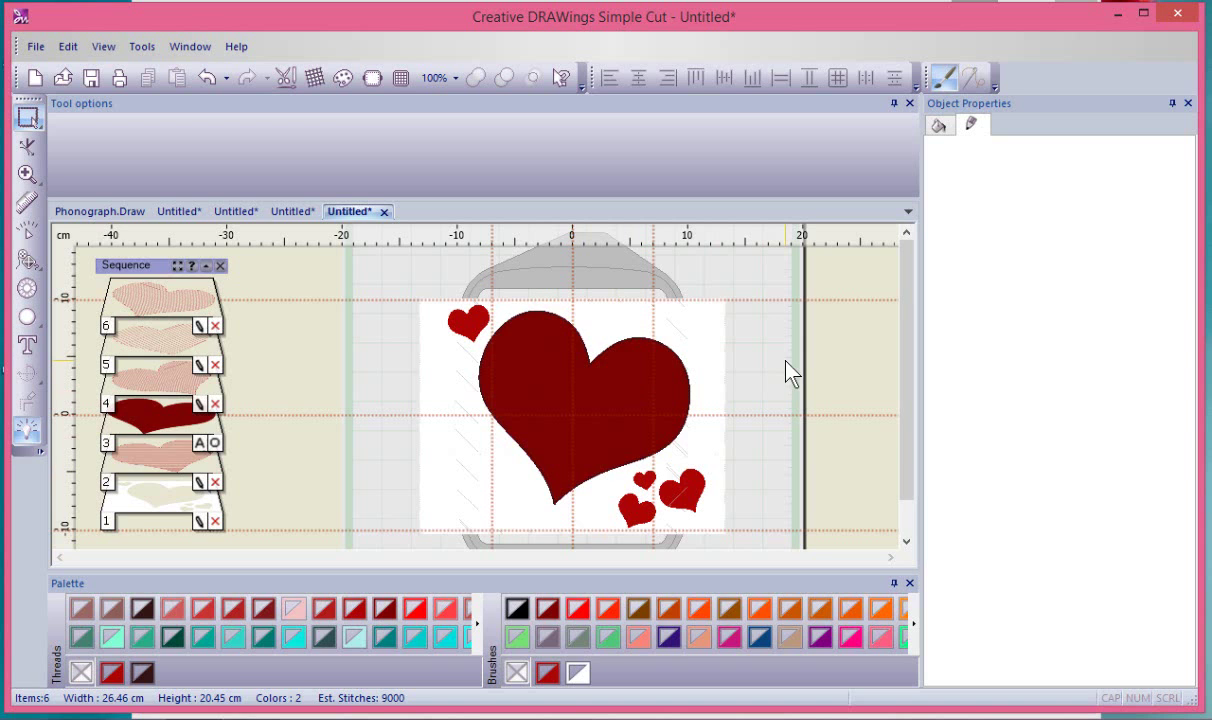
left_click(467, 322)
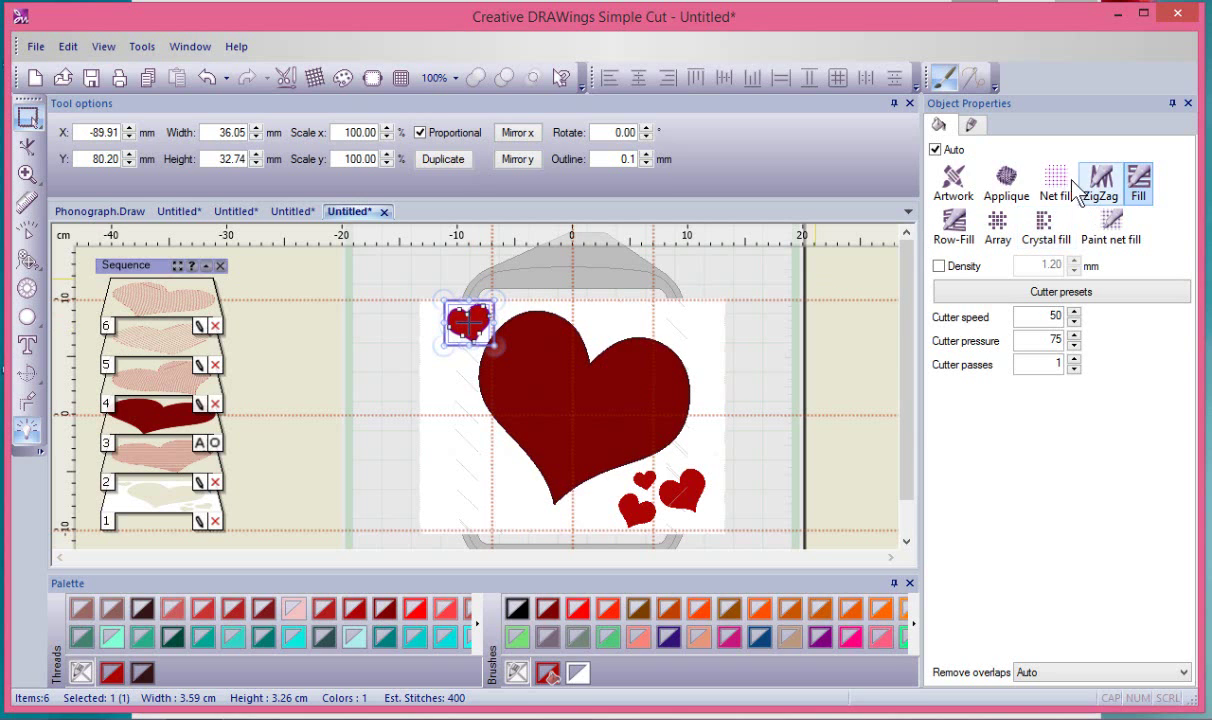
Fill the large heart with Swarovski Round crystals and deselect to view them.
left_click(511, 392)
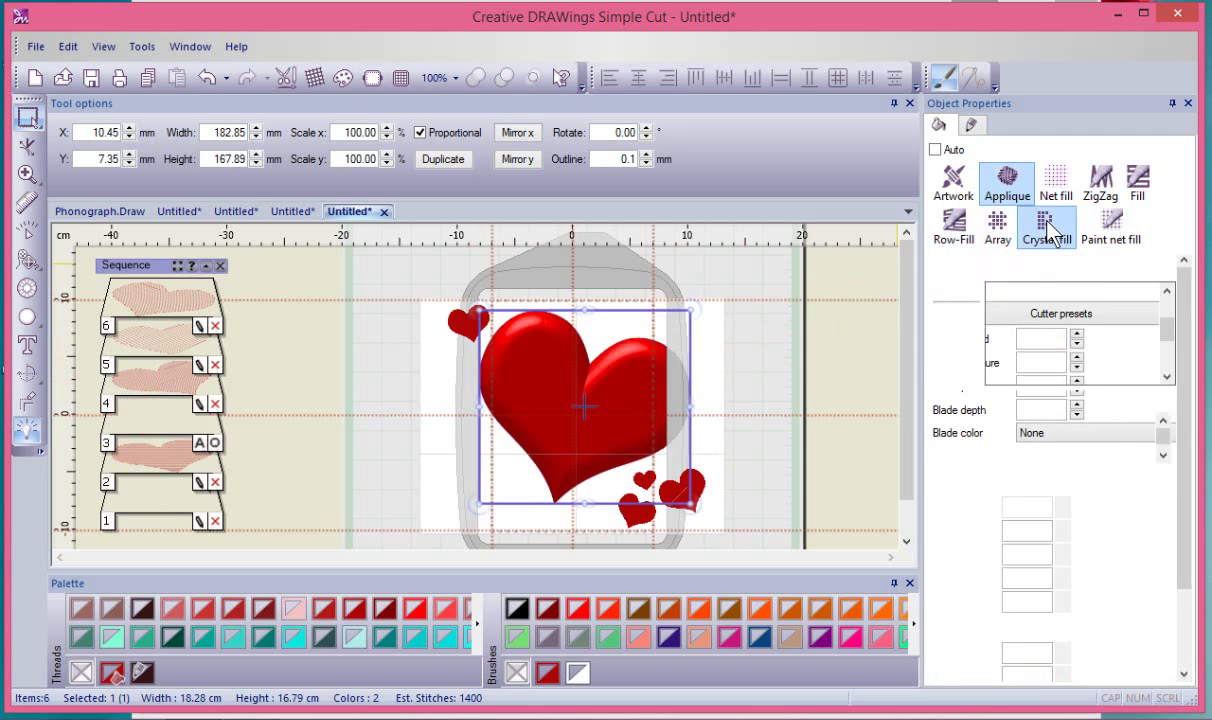
left_click(1048, 230)
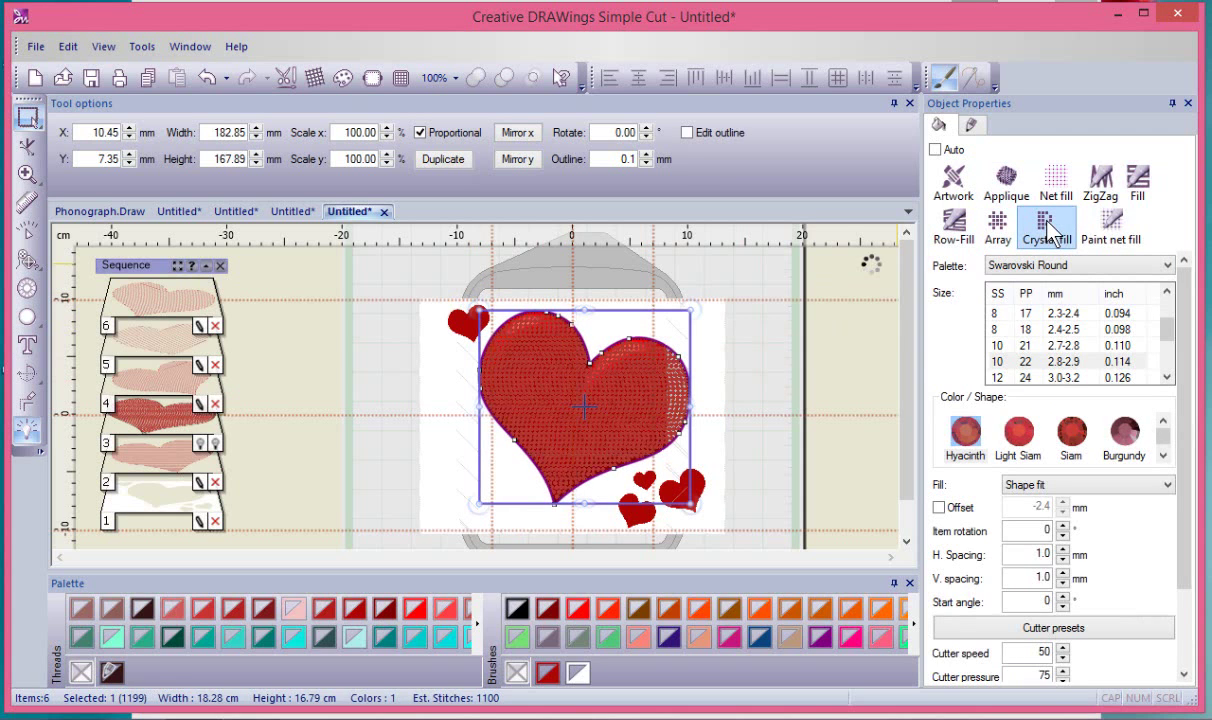
left_click(776, 338)
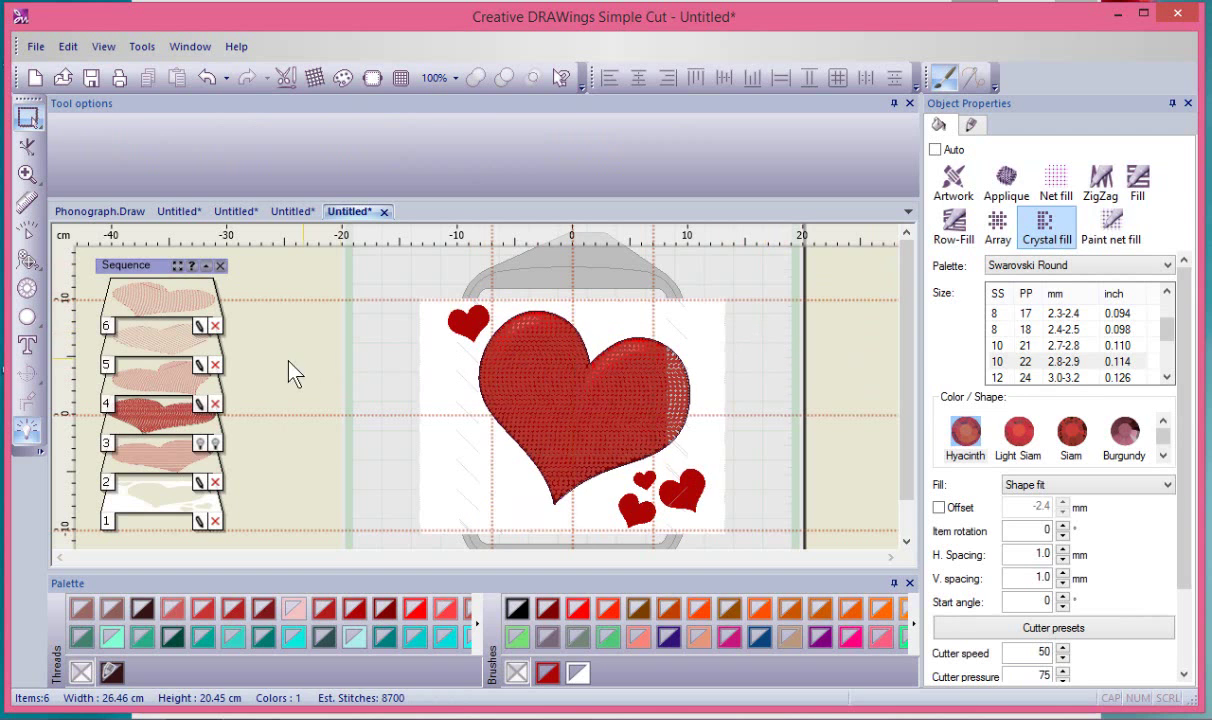
Hide the backdrop picture via View > Backdrop > Hide.
scroll(521, 373, "up", 5)
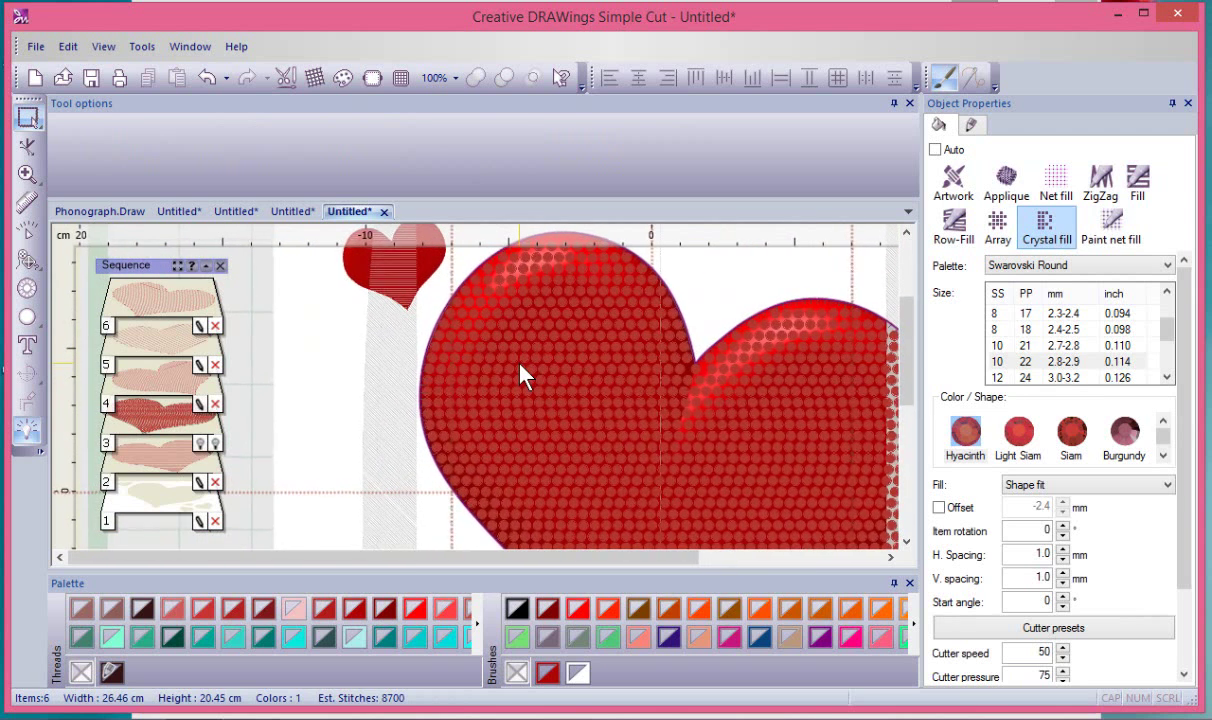
left_click(103, 47)
mouse_move(177, 189)
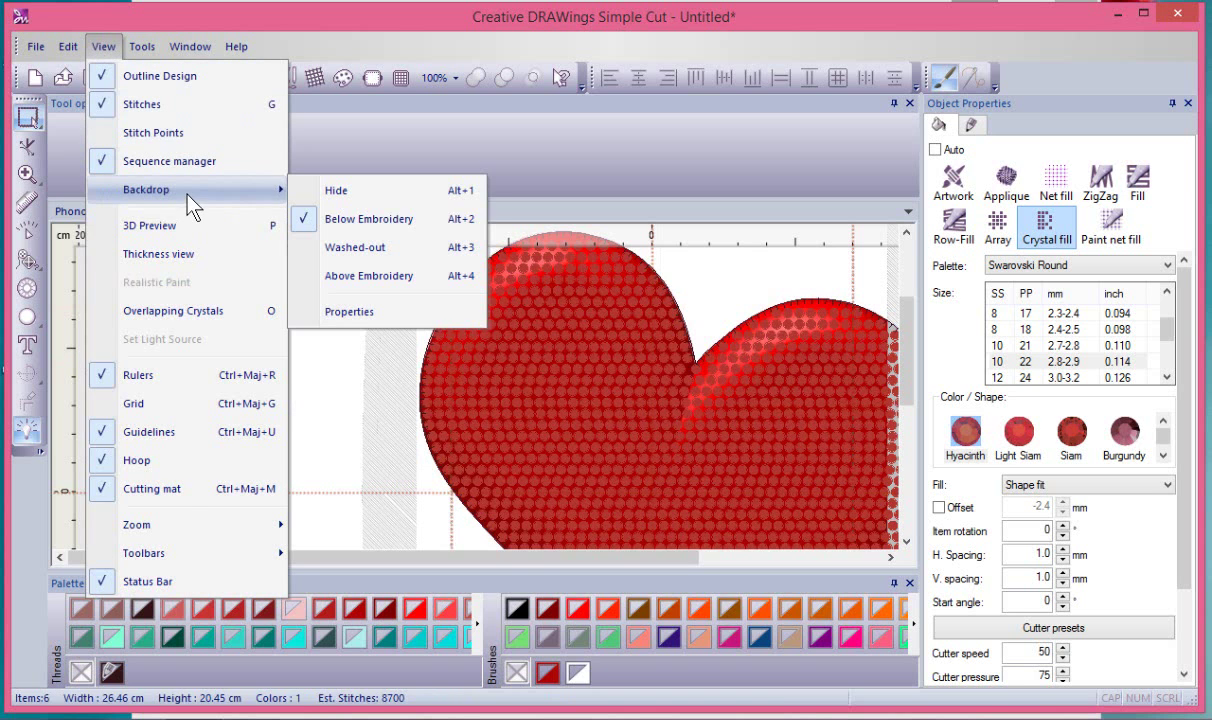
left_click(378, 195)
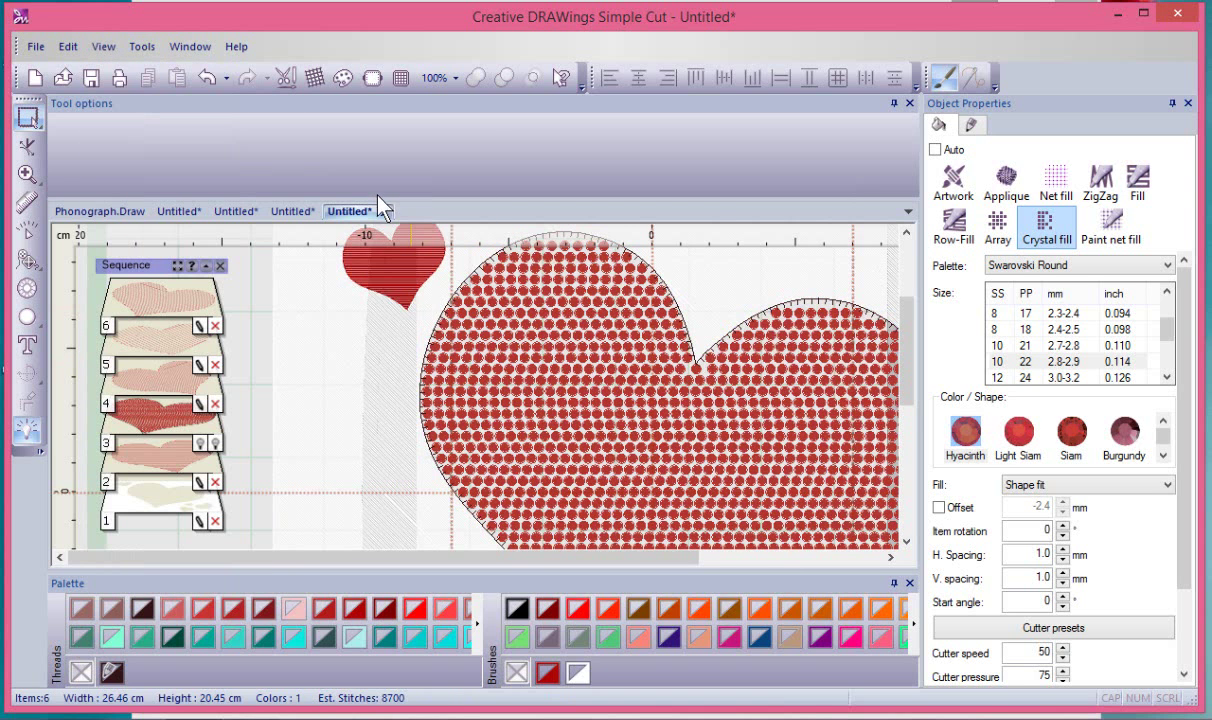
Delete the white background rectangle, leaving five objects.
scroll(372, 394, "down", 3)
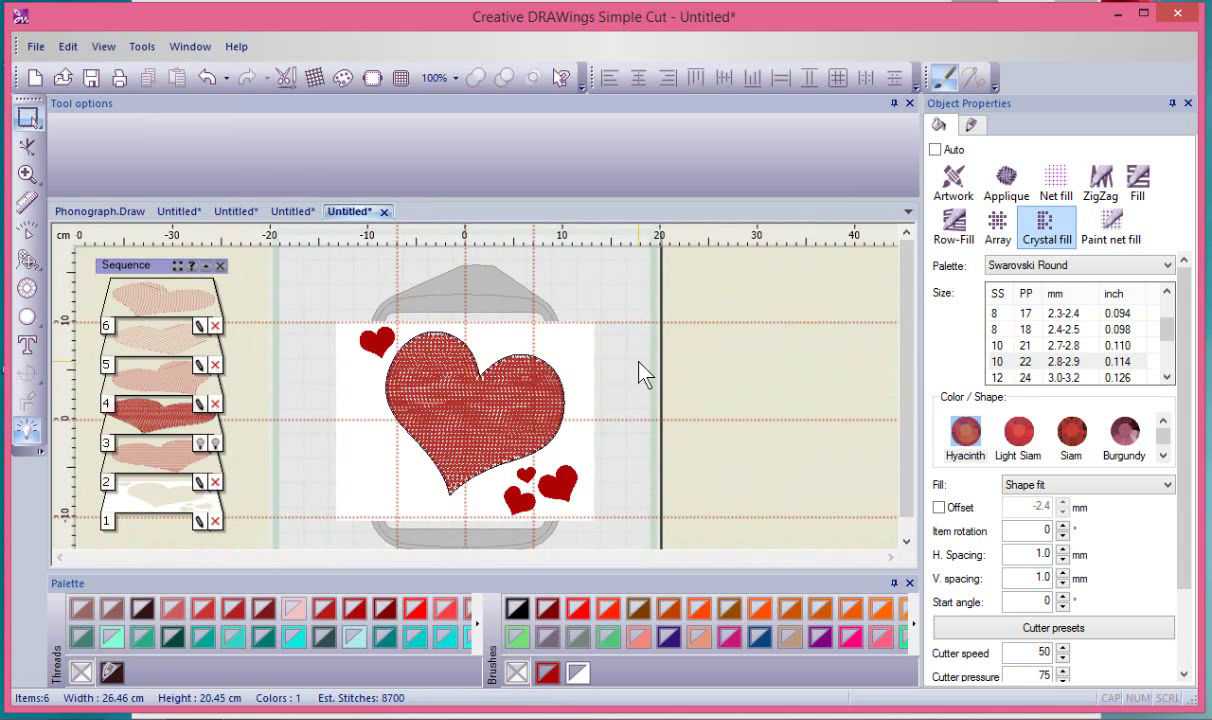
left_click(569, 339)
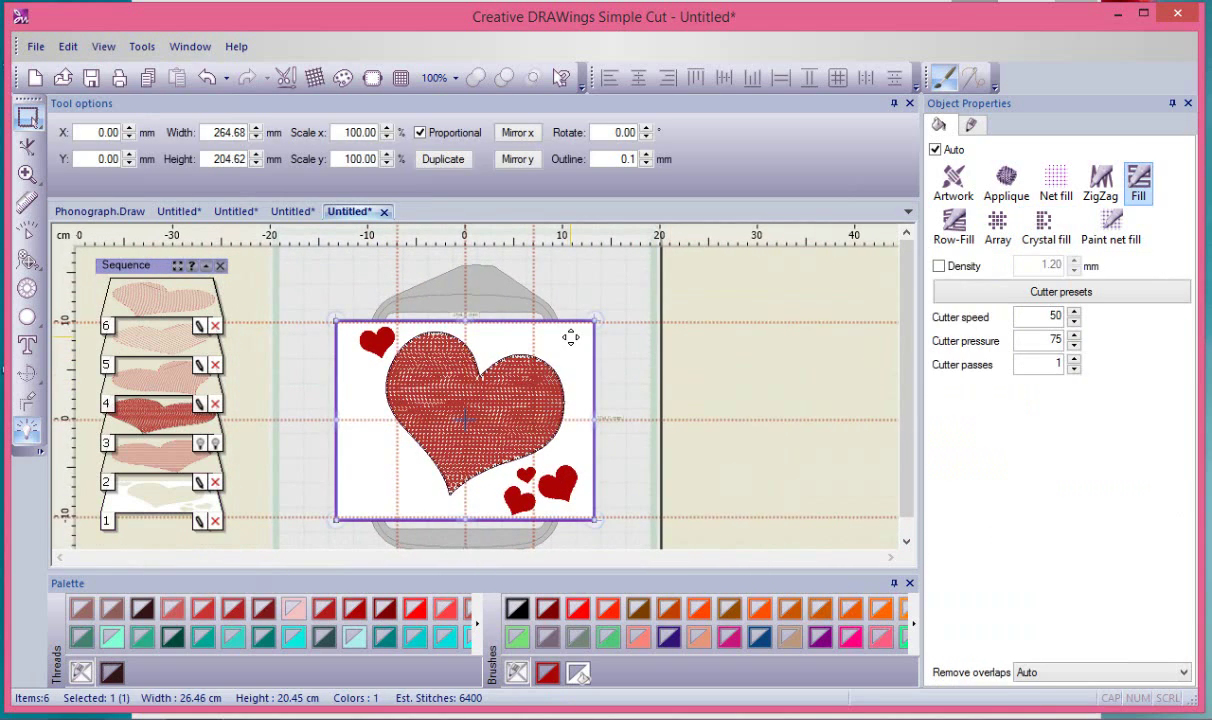
key("Delete")
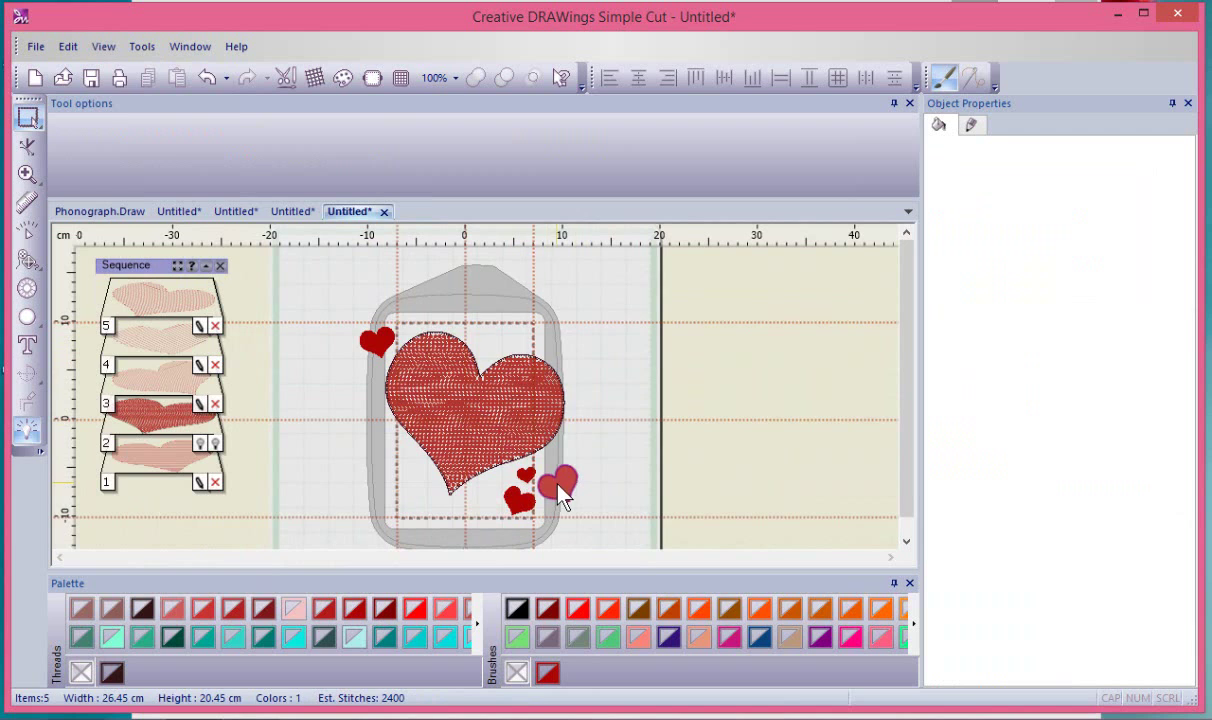
left_click(102, 46)
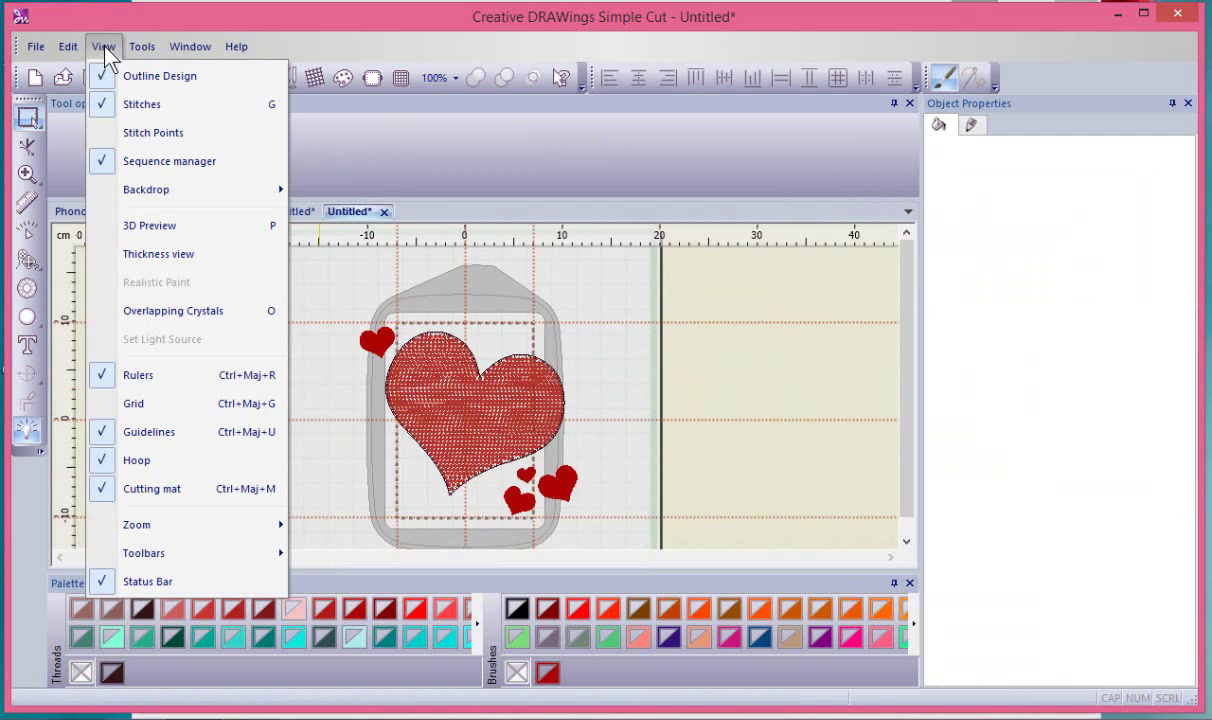
mouse_move(150, 199)
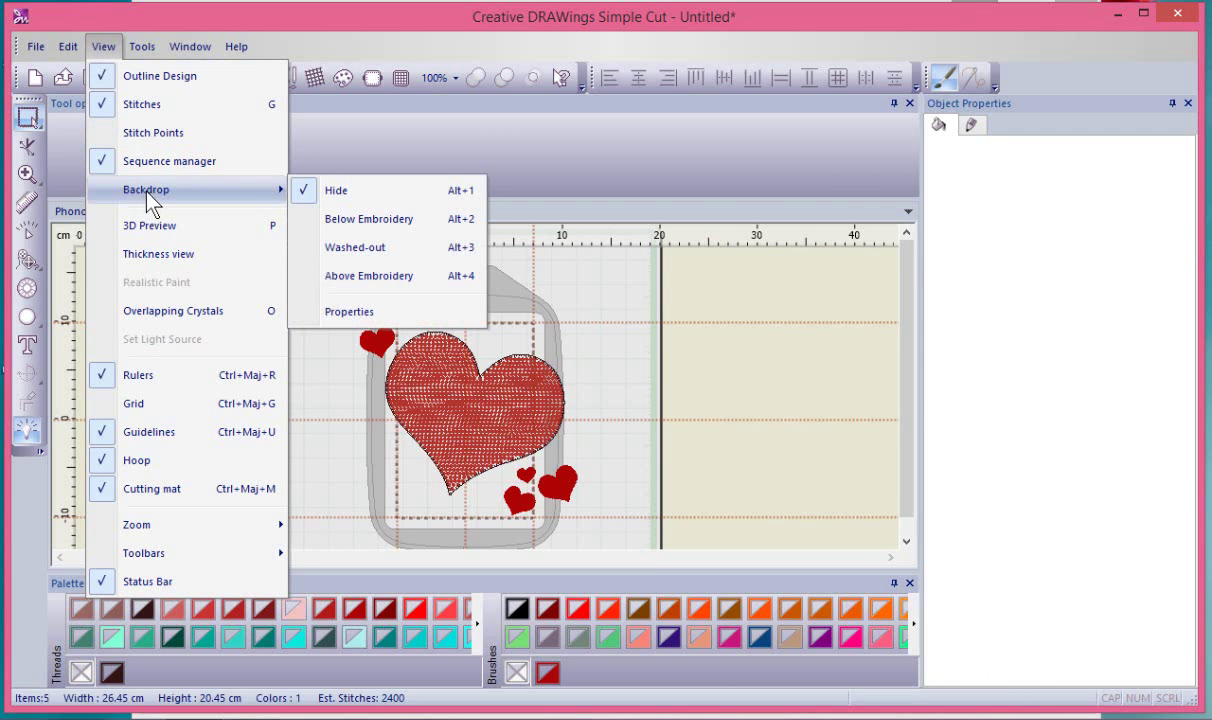
left_click(403, 220)
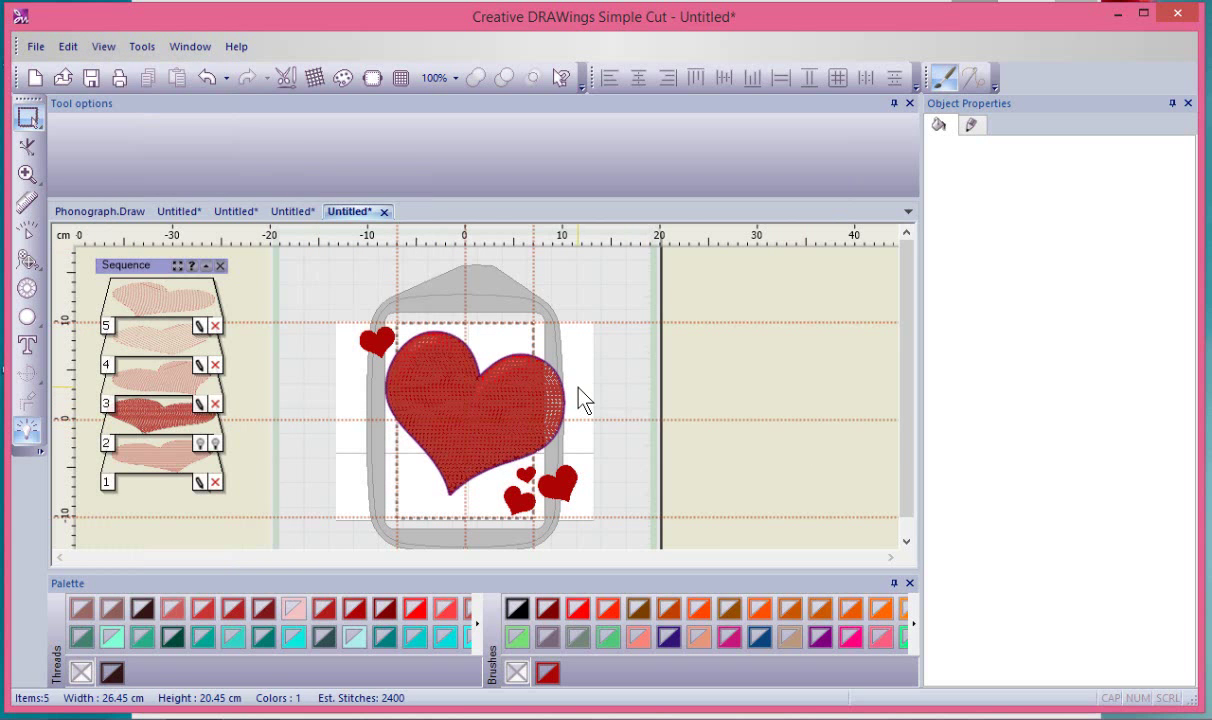
scroll(580, 400, "up", 3)
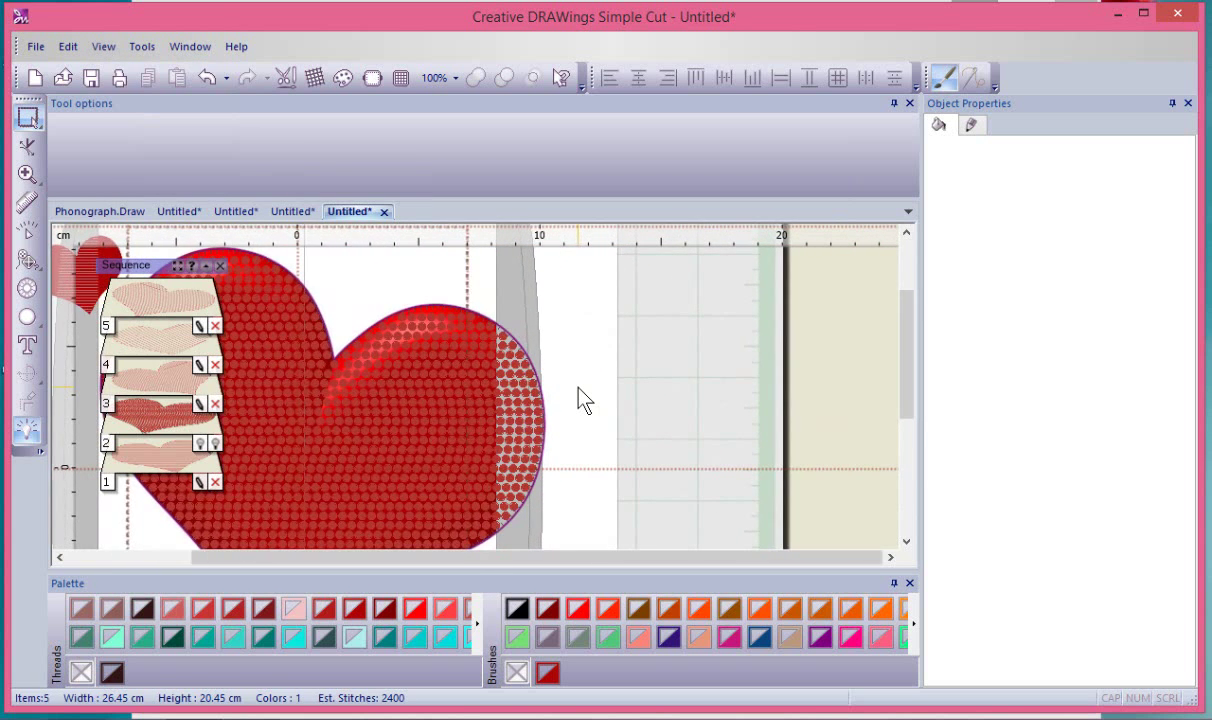
scroll(579, 390, "down", 3)
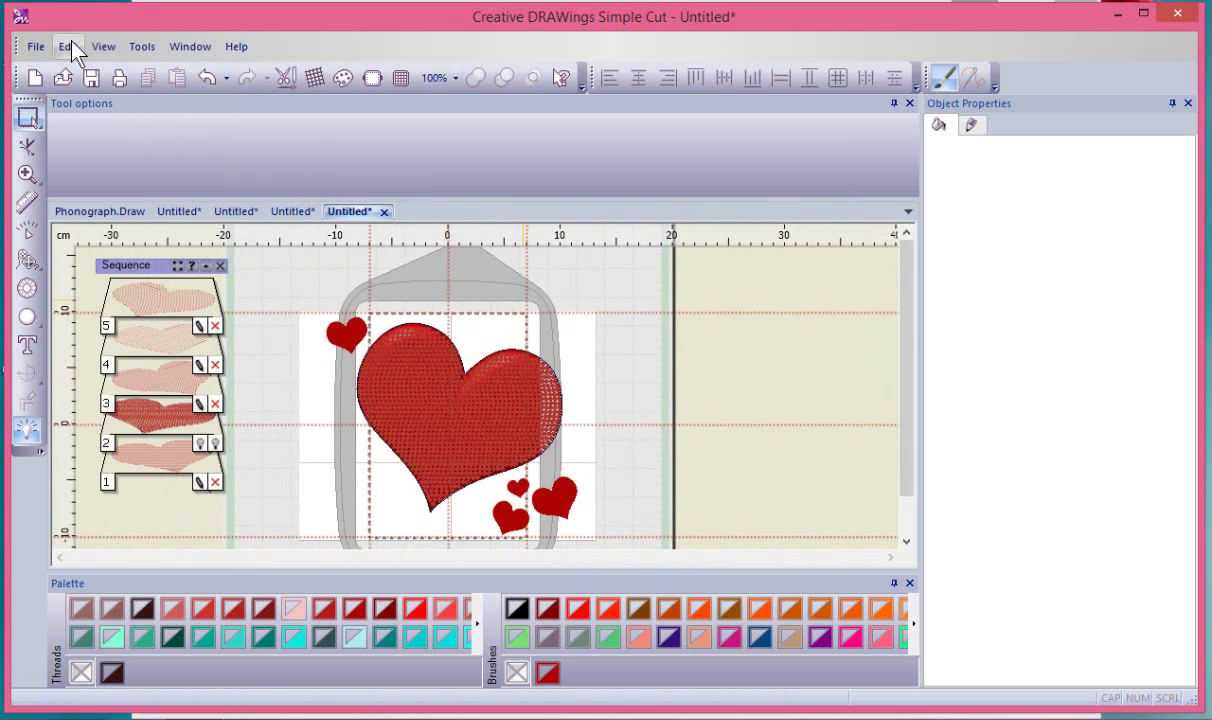
left_click(67, 46)
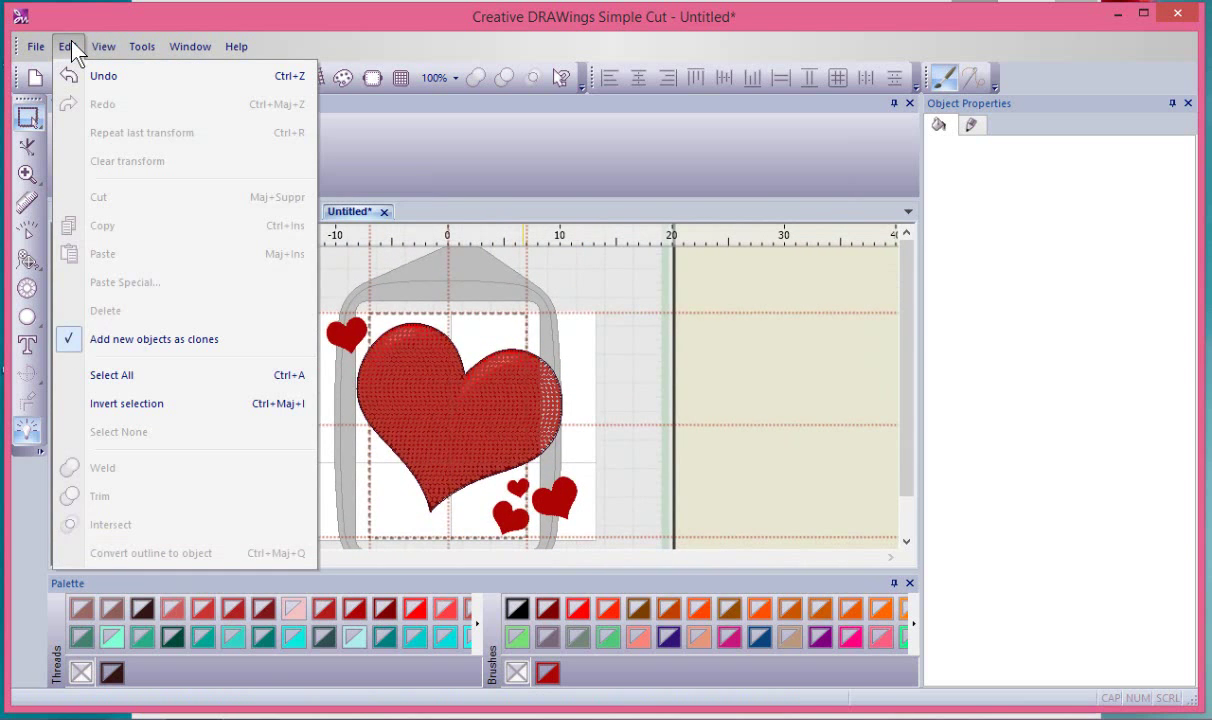
mouse_move(104, 46)
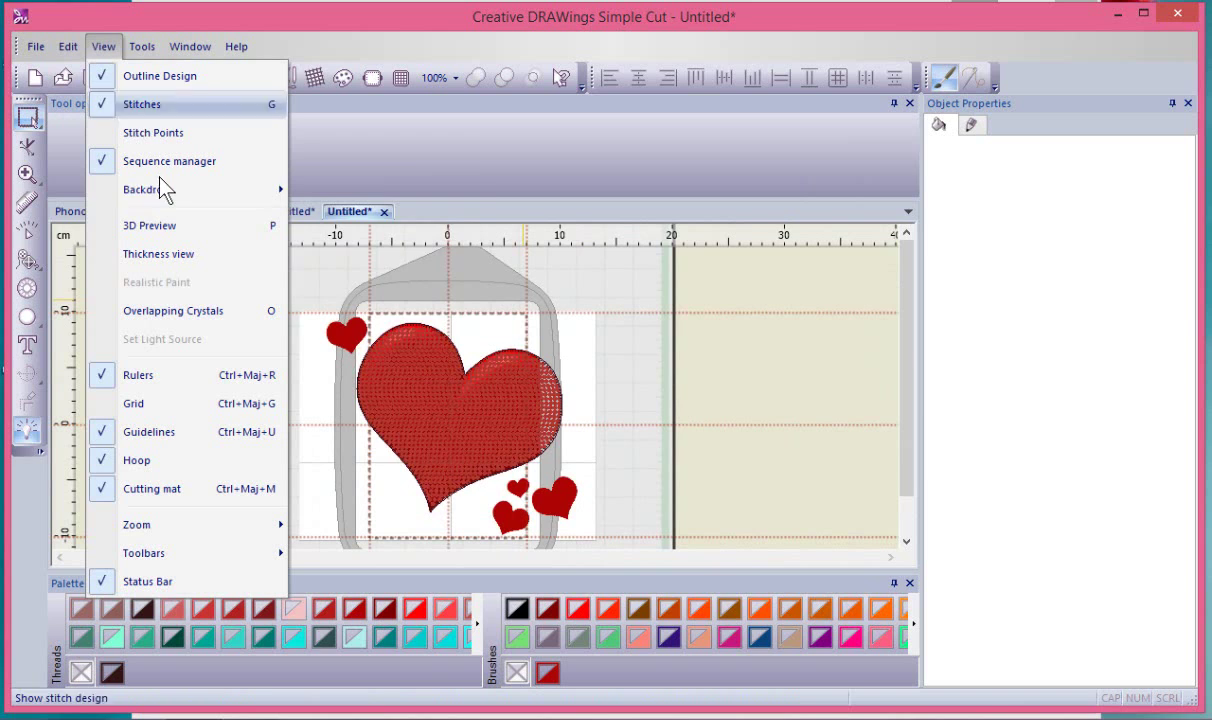
mouse_move(161, 186)
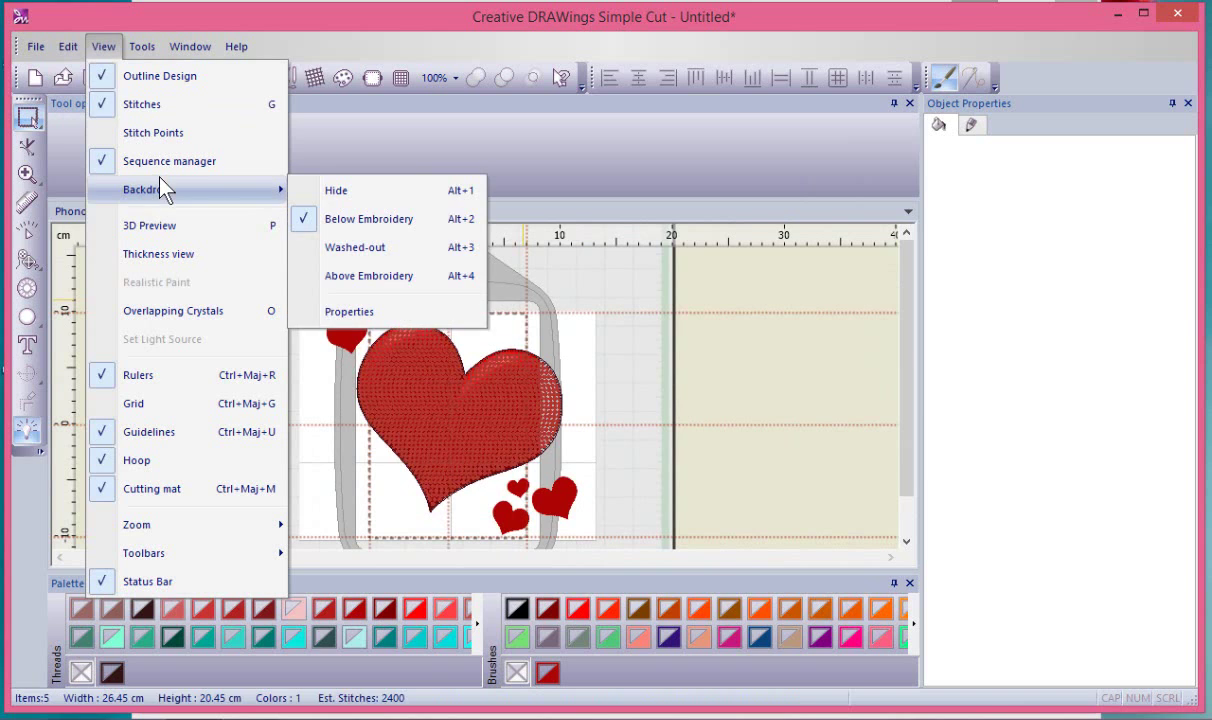
left_click(407, 285)
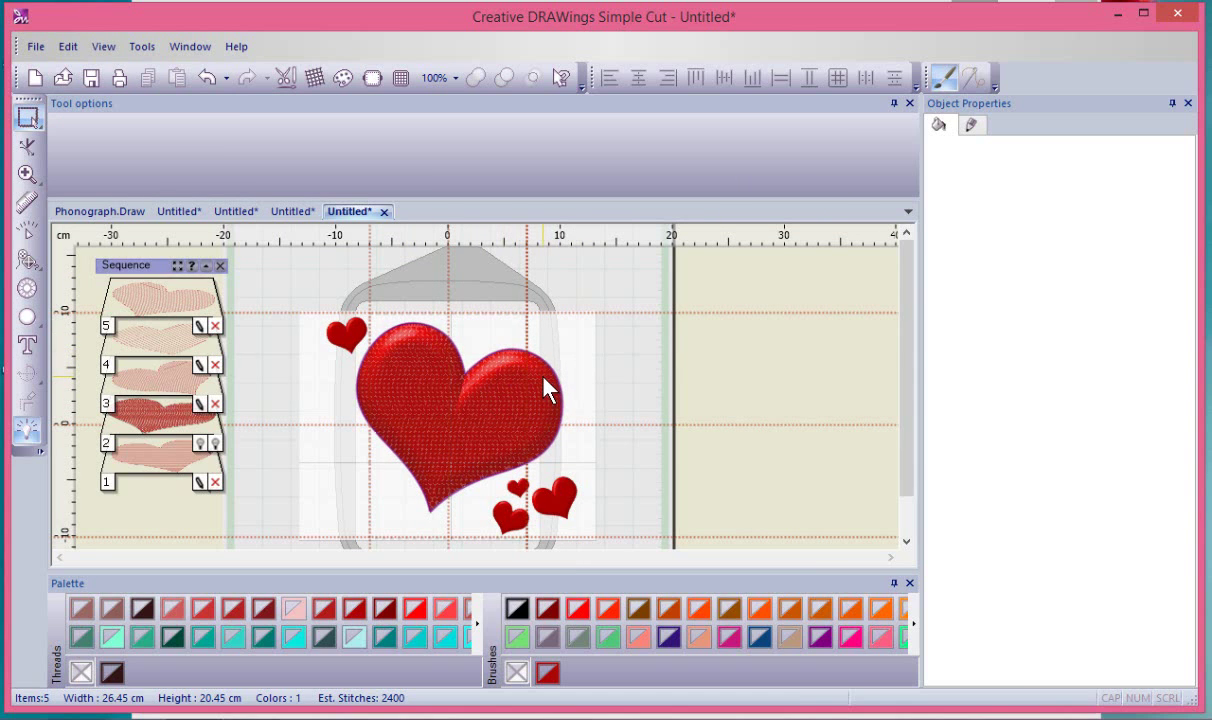
left_click(103, 47)
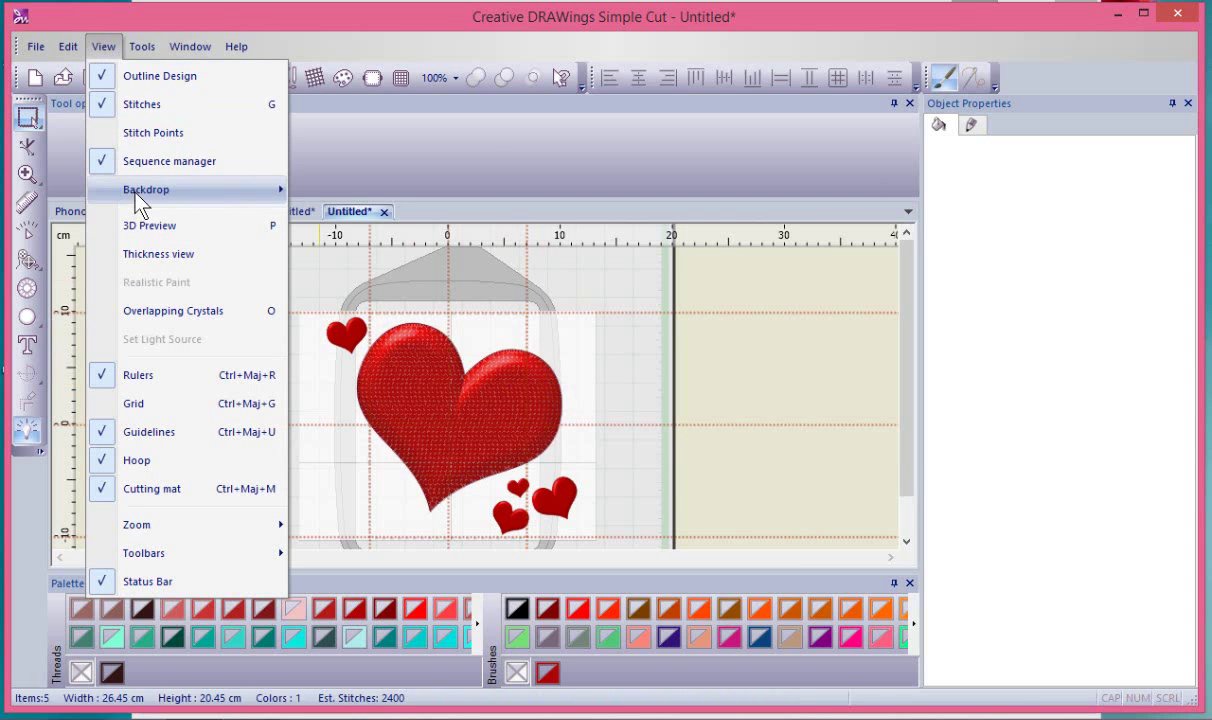
mouse_move(135, 189)
left_click(372, 203)
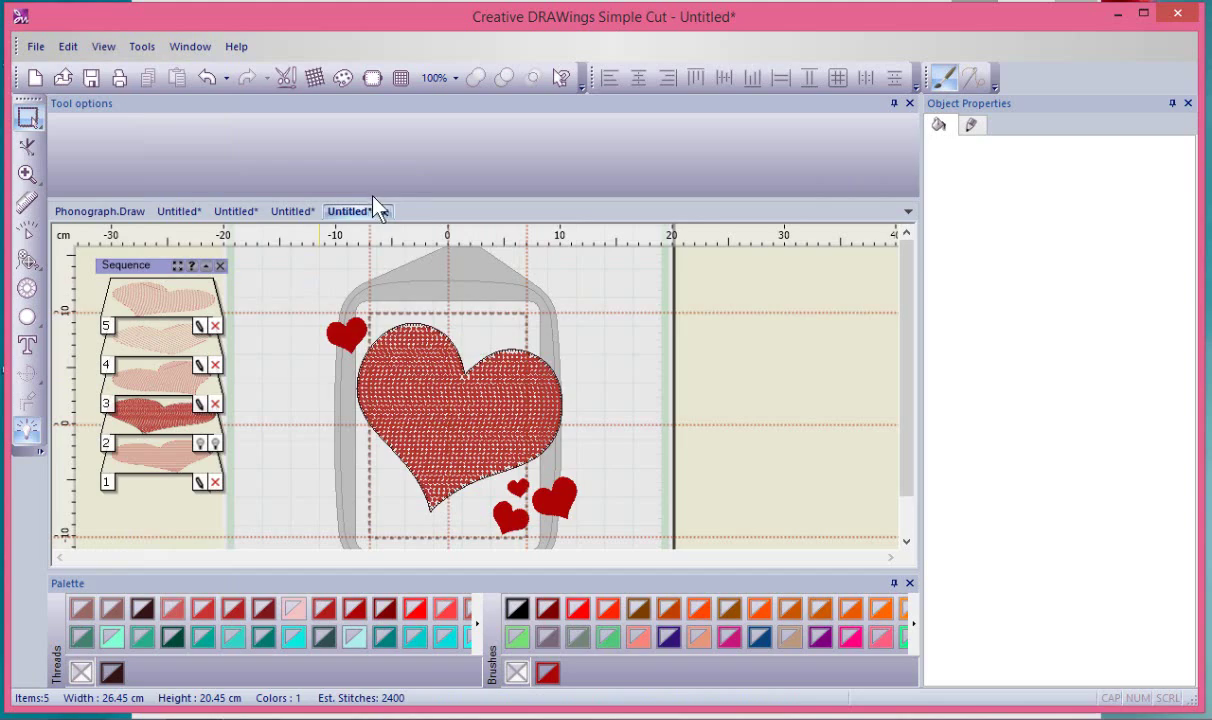
scroll(427, 423, "up", 3)
scroll(426, 414, "down", 1)
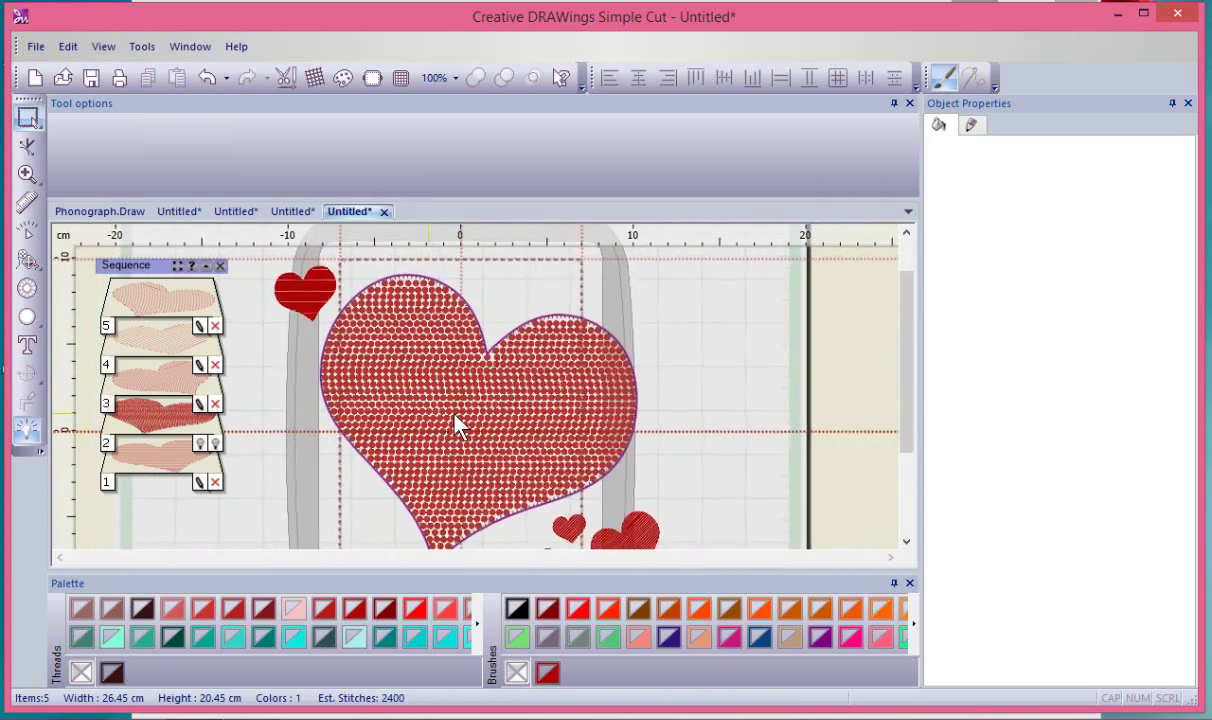
Switch the large heart's crystal fill layout to Circular, forming concentric rings.
left_click(455, 416)
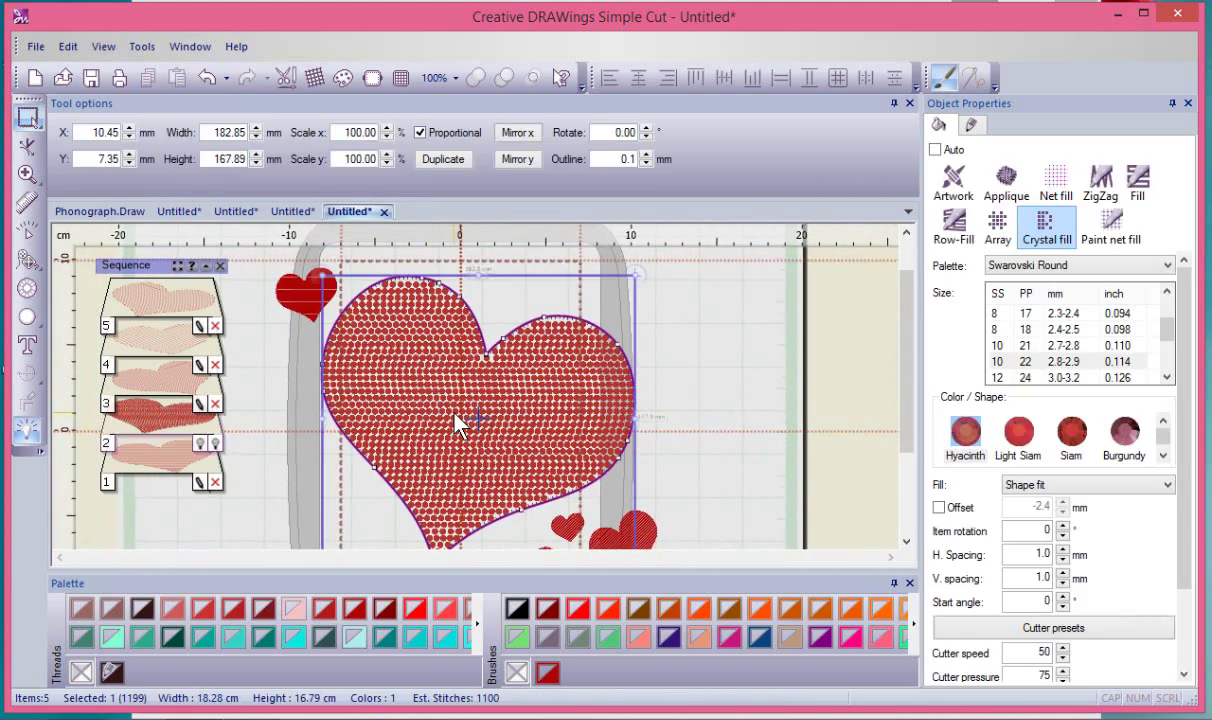
left_click(1060, 485)
left_click(1055, 488)
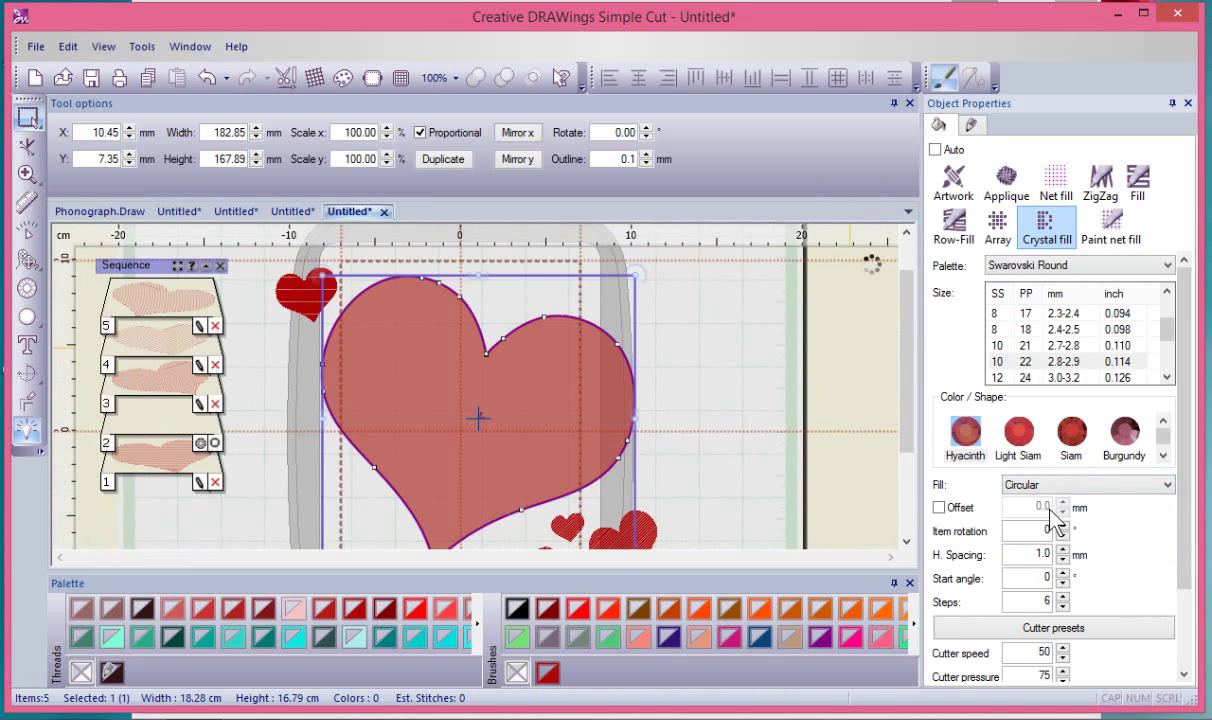
left_click(698, 344)
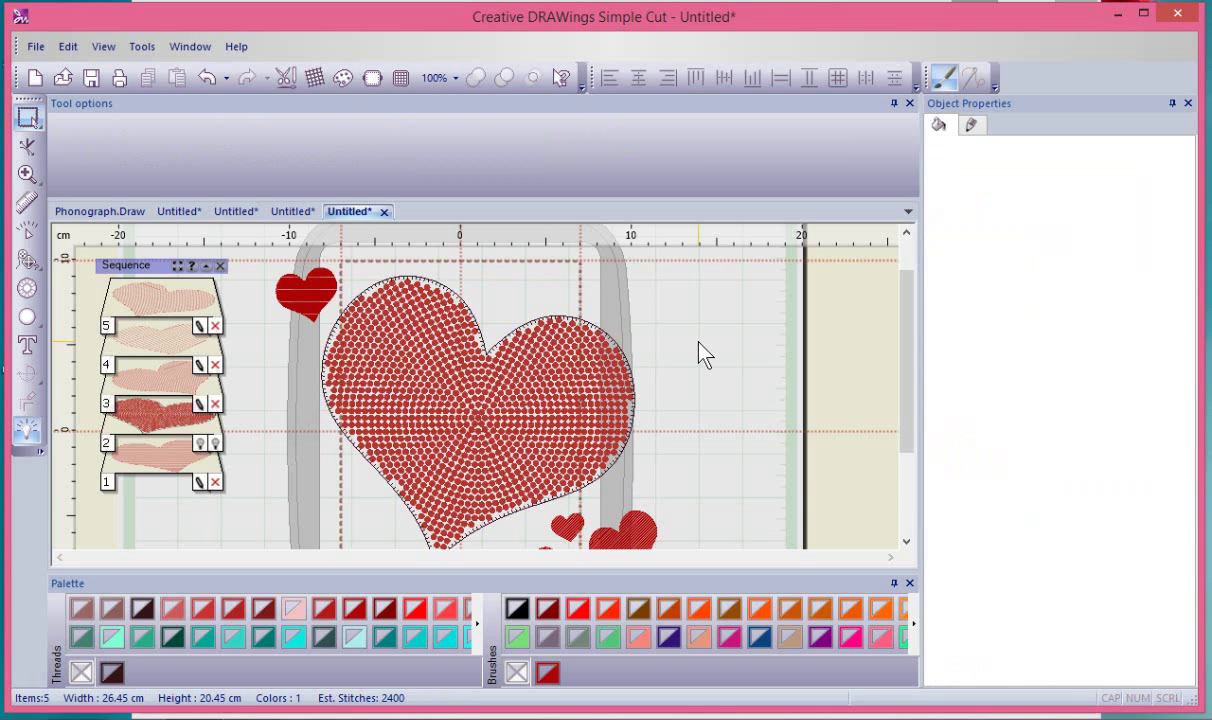